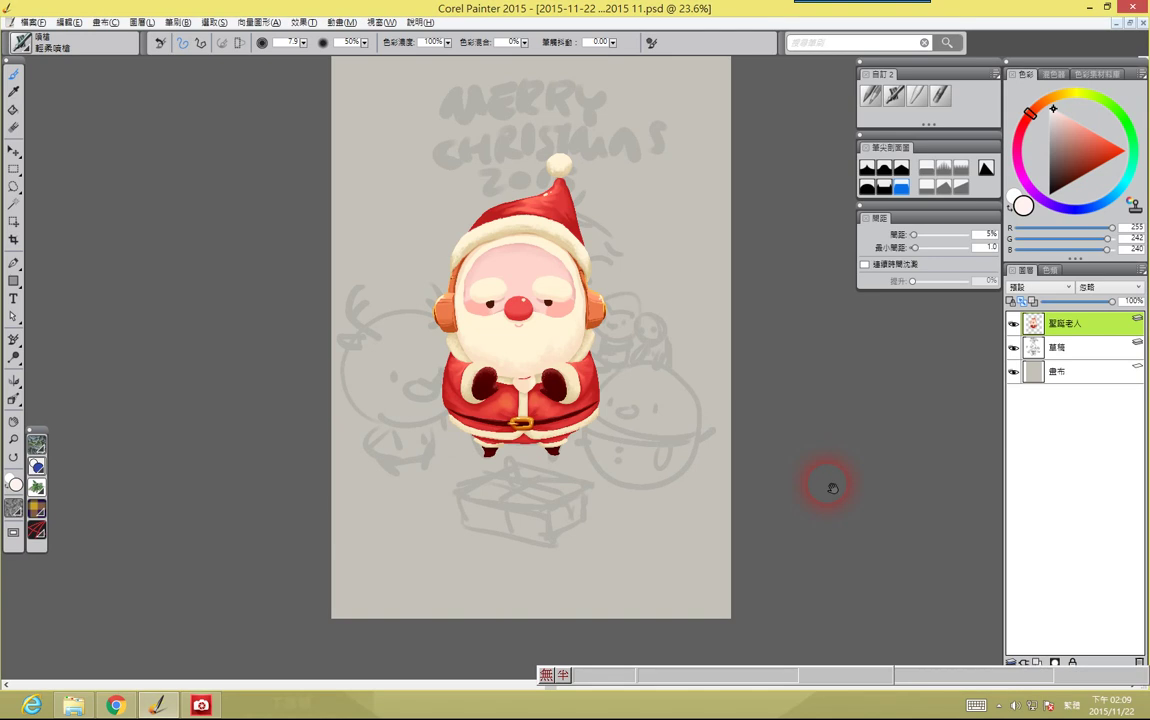
Add a new layer, choose pale peach and paint a big egg-shaped snowman body beside Santa
{"action": "scroll", "coordinate": [513, 282], "scroll_direction": "up", "scroll_amount": 3}
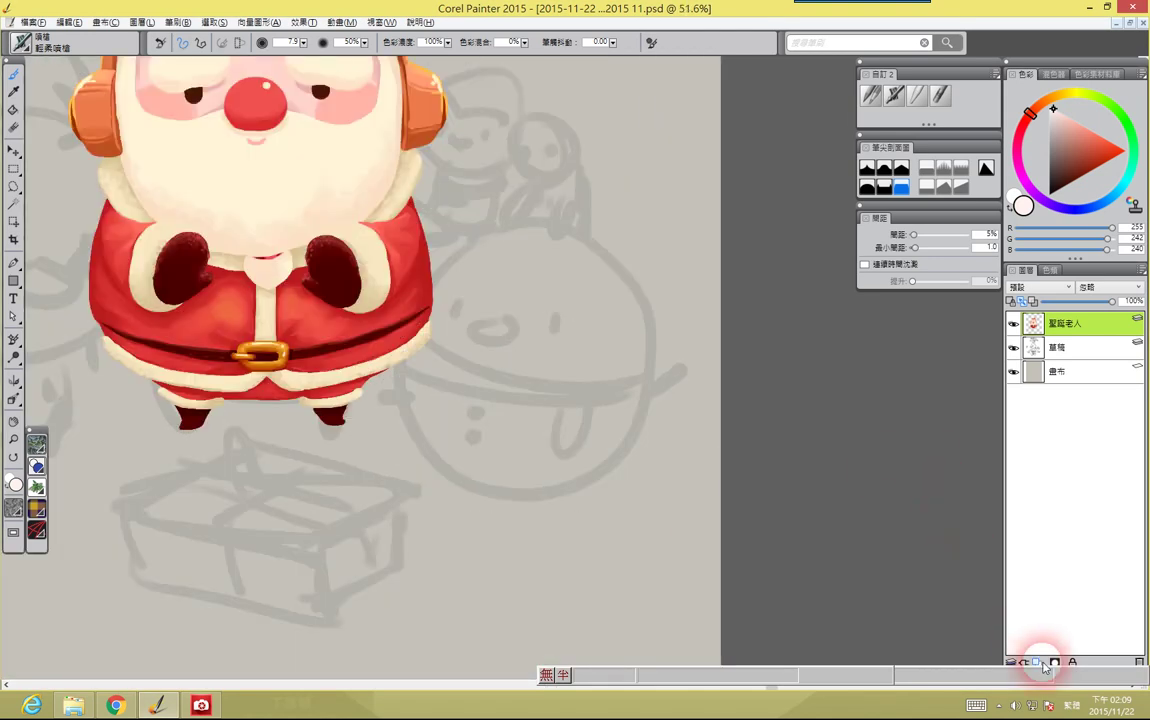
{"action": "left_click", "coordinate": [1037, 662]}
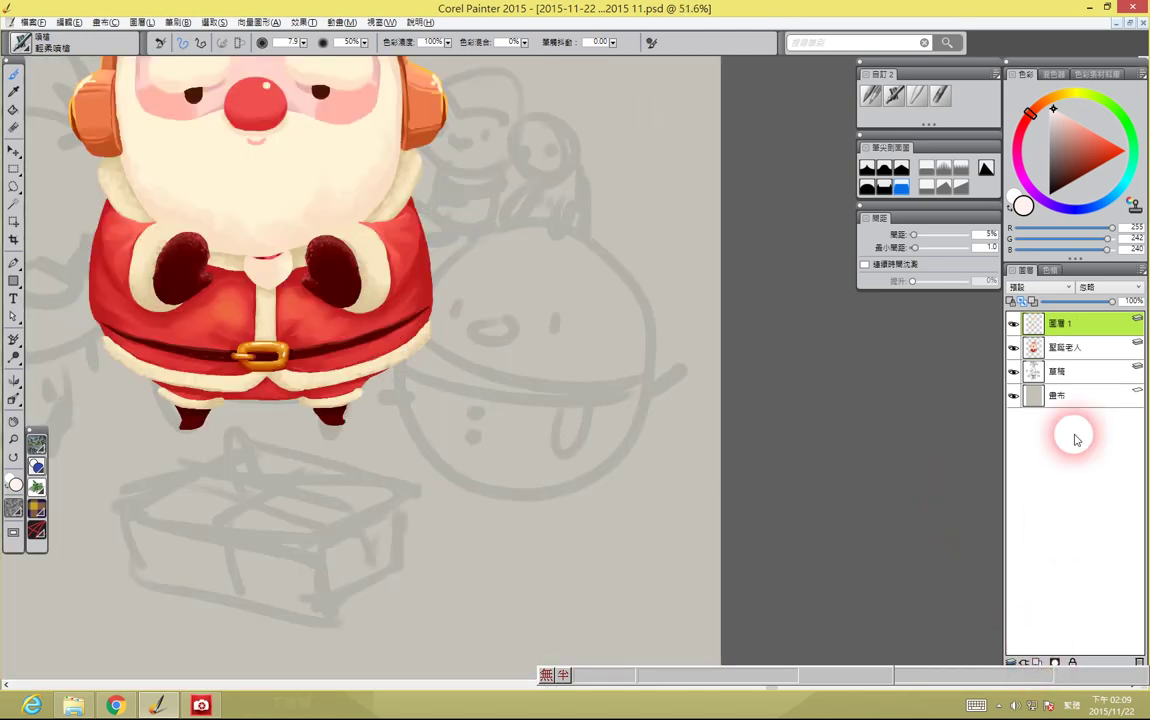
{"action": "left_click", "coordinate": [1062, 106]}
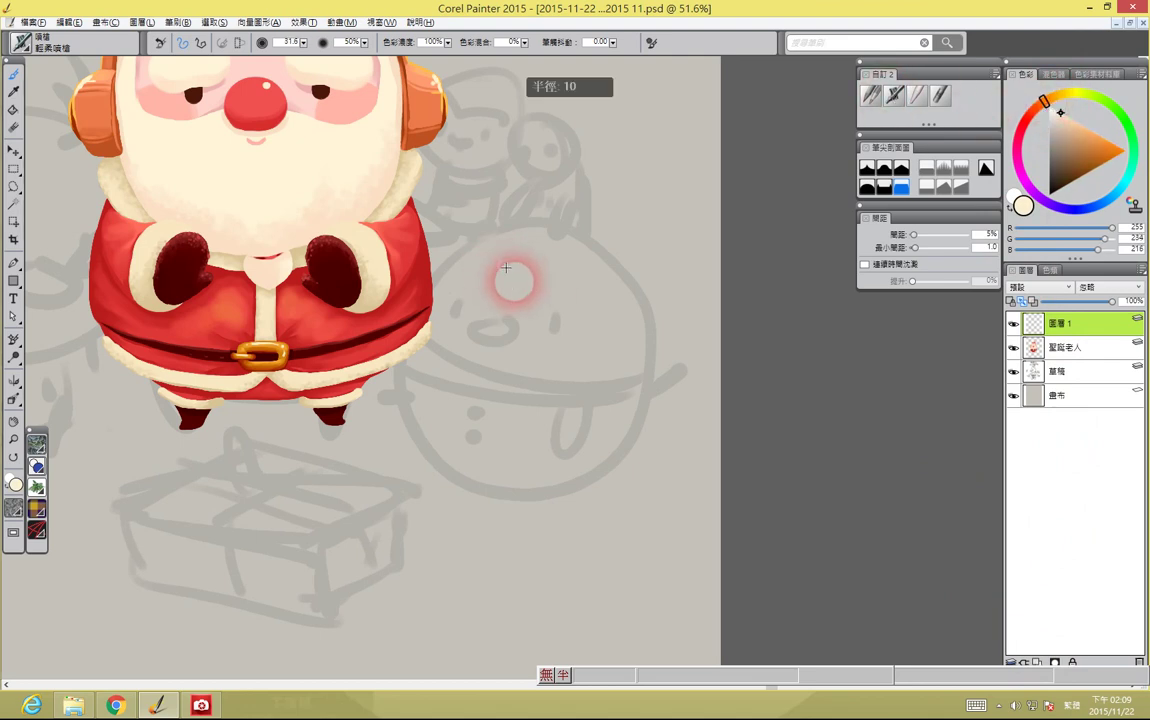
{"action": "mouse_move", "coordinate": [531, 277]}
{"action": "left_mouse_down"}
{"action": "mouse_move", "coordinate": [487, 250]}
{"action": "mouse_move", "coordinate": [584, 437]}
{"action": "mouse_move", "coordinate": [534, 329]}
{"action": "mouse_move", "coordinate": [540, 259]}
{"action": "mouse_move", "coordinate": [472, 288]}
{"action": "mouse_move", "coordinate": [483, 260]}
{"action": "mouse_move", "coordinate": [418, 352]}
{"action": "mouse_move", "coordinate": [426, 393]}
{"action": "mouse_move", "coordinate": [406, 382]}
{"action": "mouse_move", "coordinate": [419, 414]}
{"action": "left_mouse_up"}
{"action": "key", "text": "ctrl+z"}
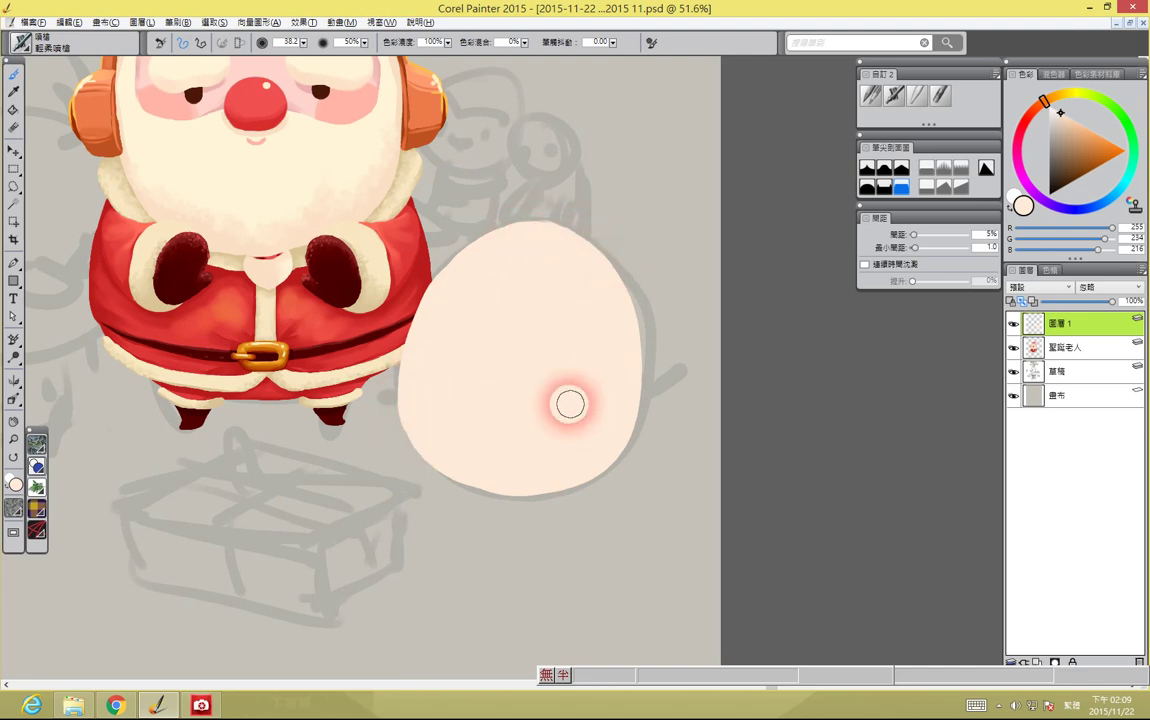
{"action": "scroll", "coordinate": [570, 404], "scroll_direction": "down", "scroll_amount": 5}
{"action": "scroll", "coordinate": [604, 412], "scroll_direction": "up", "scroll_amount": 3}
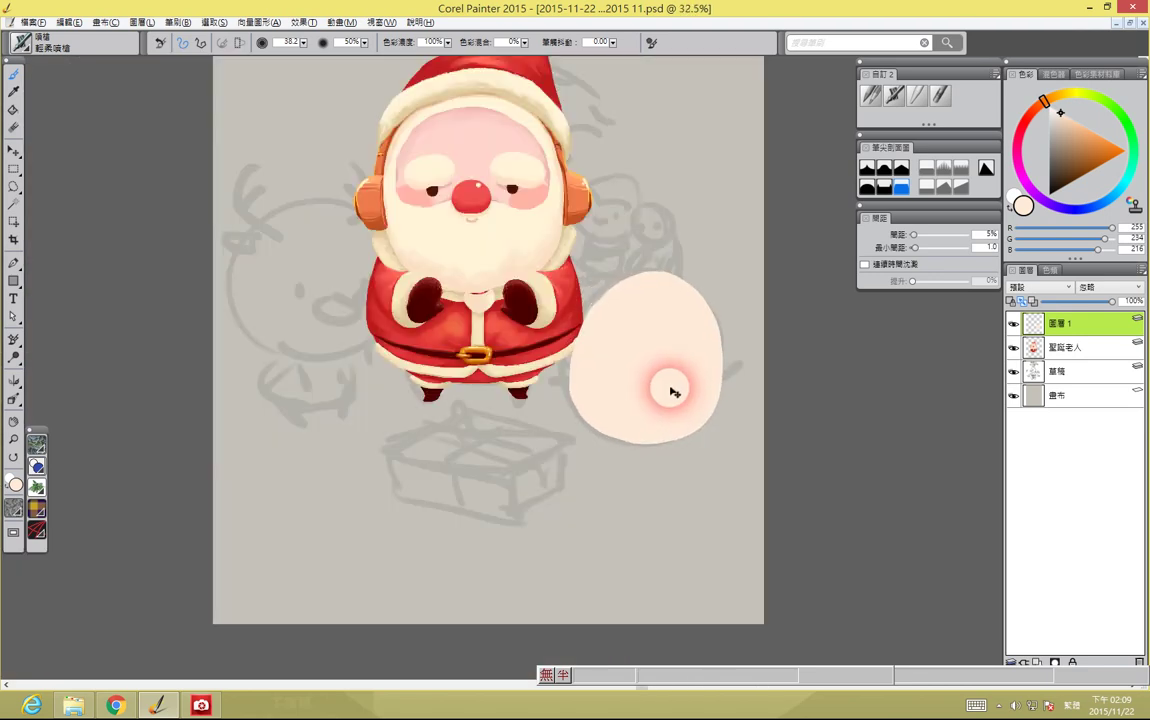
Smooth the egg's upper-left edge and paint a light-cyan band along its bottom
{"action": "scroll", "coordinate": [670, 395], "scroll_direction": "up", "scroll_amount": 3}
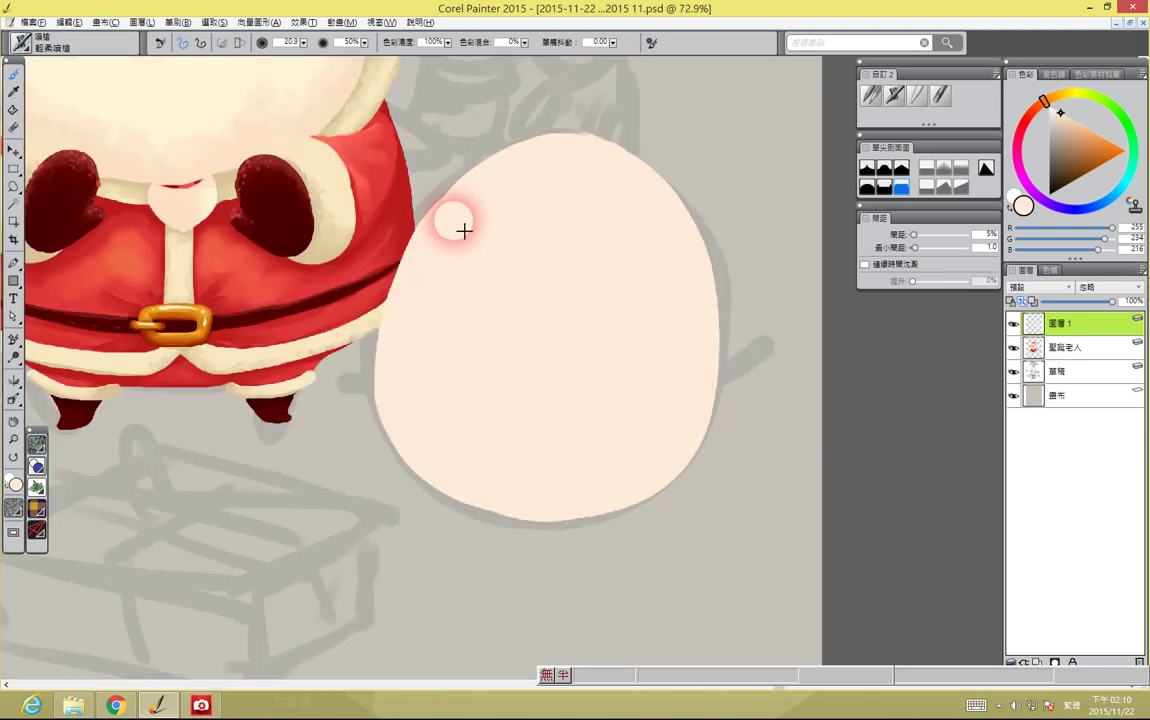
{"action": "mouse_move", "coordinate": [436, 222]}
{"action": "left_mouse_down"}
{"action": "mouse_move", "coordinate": [475, 167]}
{"action": "mouse_move", "coordinate": [567, 141]}
{"action": "mouse_move", "coordinate": [596, 265]}
{"action": "mouse_move", "coordinate": [765, 325]}
{"action": "left_mouse_up"}
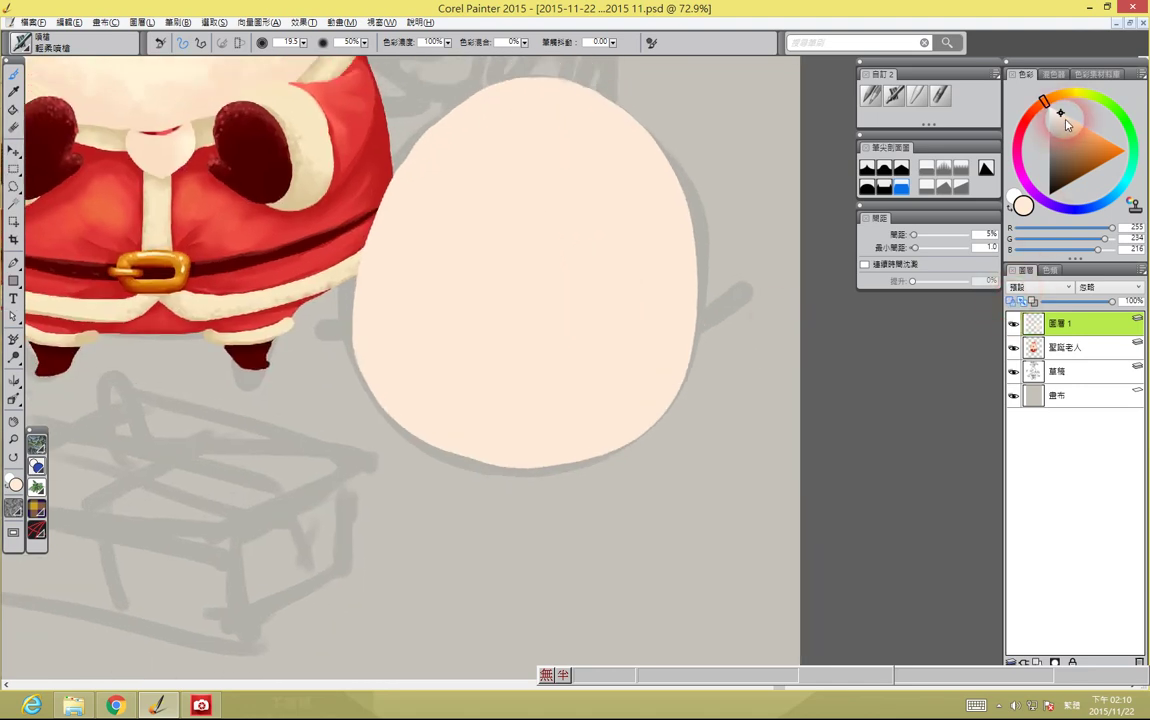
{"action": "left_click_drag", "start_coordinate": [526, 347], "coordinate": [570, 342]}
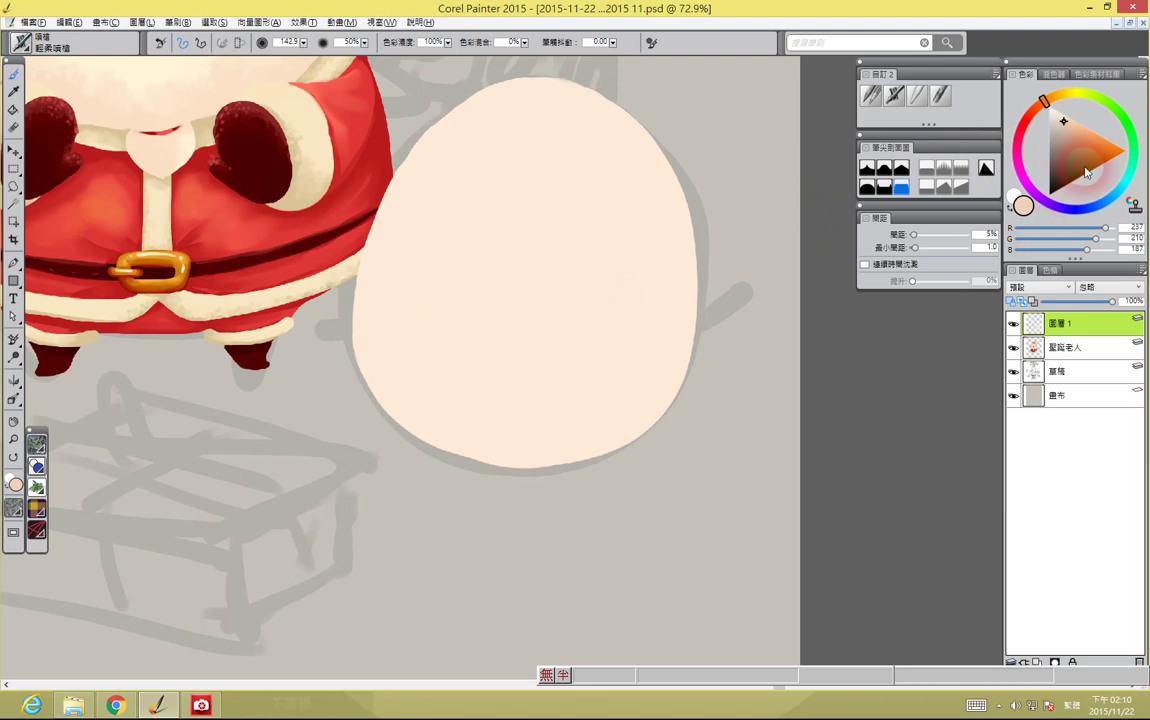
{"action": "left_click", "coordinate": [1133, 162]}
{"action": "left_click_drag", "start_coordinate": [416, 339], "coordinate": [413, 380]}
{"action": "left_click_drag", "start_coordinate": [341, 368], "coordinate": [646, 479]}
Redo the cyan shading along the bottom and lower right, then blend it into the cream
{"action": "key", "text": "ctrl+z"}
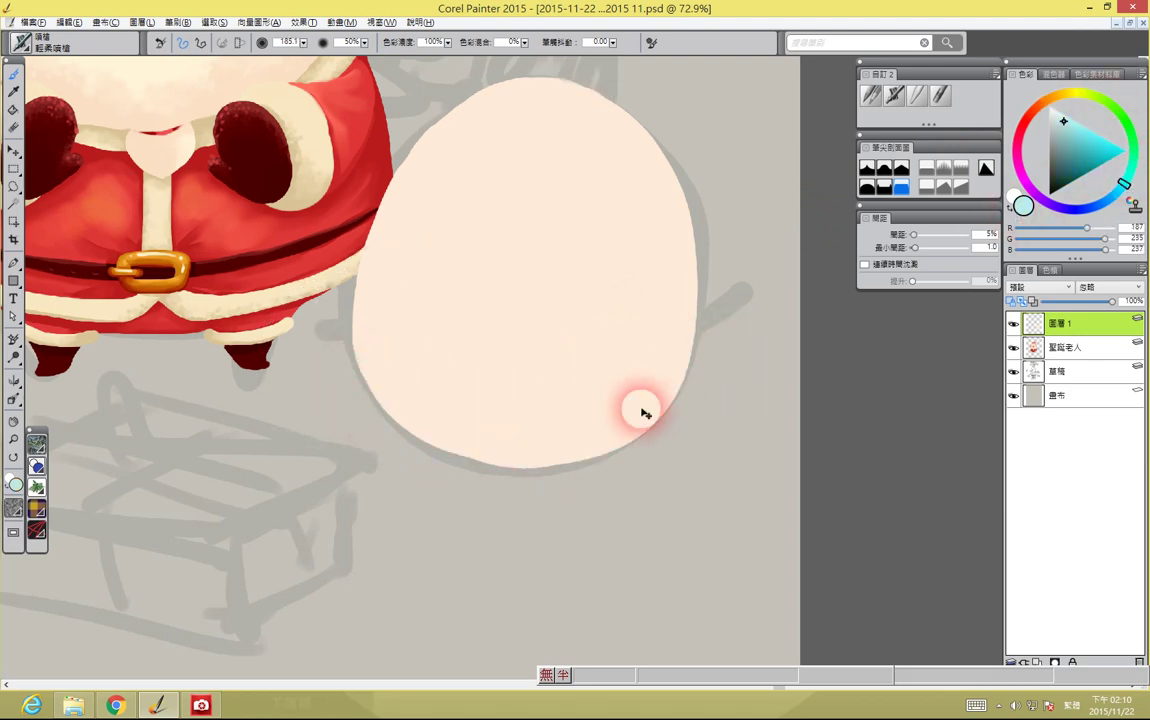
{"action": "mouse_move", "coordinate": [338, 404]}
{"action": "left_mouse_down"}
{"action": "mouse_move", "coordinate": [578, 454]}
{"action": "mouse_move", "coordinate": [698, 267]}
{"action": "left_mouse_up"}
{"action": "left_click", "coordinate": [919, 96]}
{"action": "mouse_move", "coordinate": [436, 367]}
{"action": "left_mouse_down"}
{"action": "mouse_move", "coordinate": [390, 347]}
{"action": "mouse_move", "coordinate": [532, 411]}
{"action": "mouse_move", "coordinate": [629, 339]}
{"action": "mouse_move", "coordinate": [632, 360]}
{"action": "mouse_move", "coordinate": [665, 309]}
{"action": "mouse_move", "coordinate": [575, 371]}
{"action": "left_mouse_up"}
Airbrush a cyan rim along the egg's lower edge and soften it with the Just Add Water blender
{"action": "key", "text": "["}
{"action": "key", "text": "["}
{"action": "key", "text": "["}
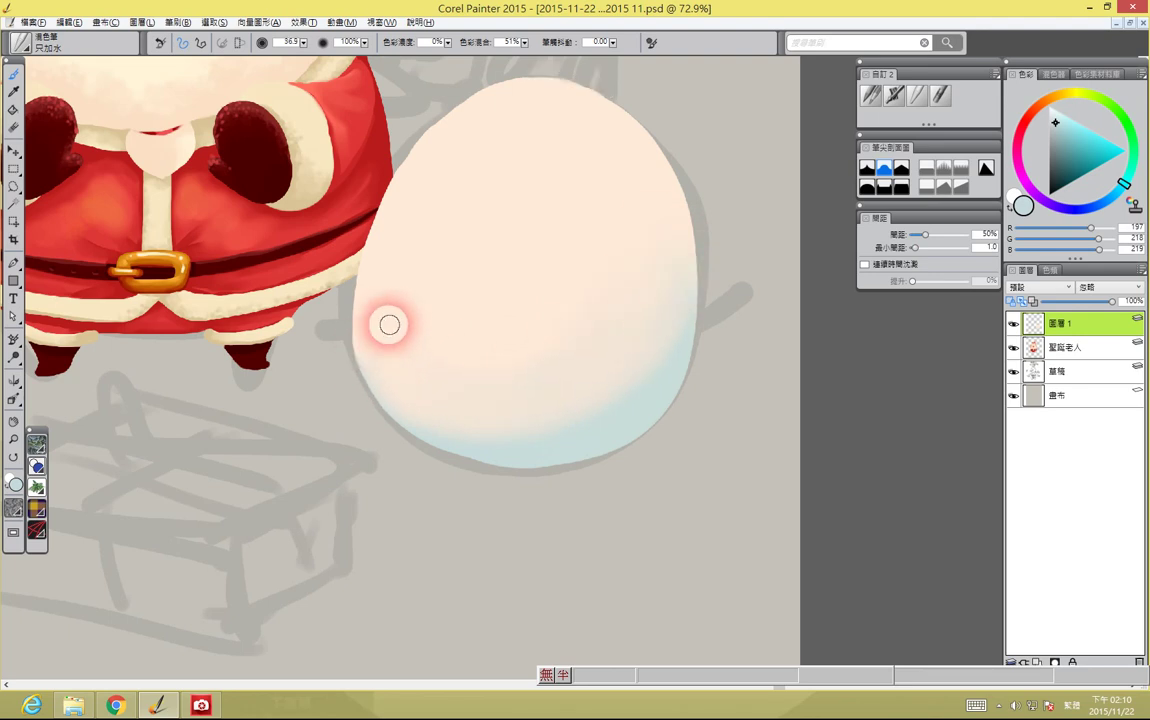
{"action": "scroll", "coordinate": [387, 326], "scroll_direction": "down", "scroll_amount": 3}
{"action": "scroll", "coordinate": [404, 358], "scroll_direction": "down", "scroll_amount": 3}
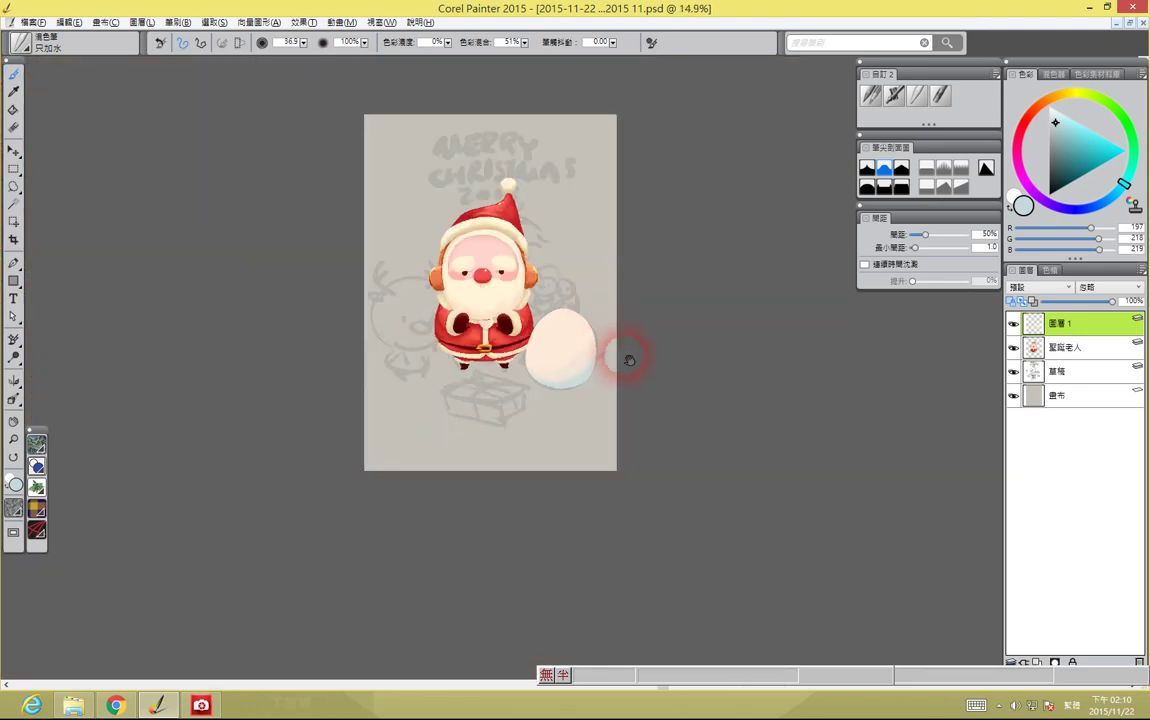
{"action": "scroll", "coordinate": [541, 257], "scroll_direction": "up", "scroll_amount": 3}
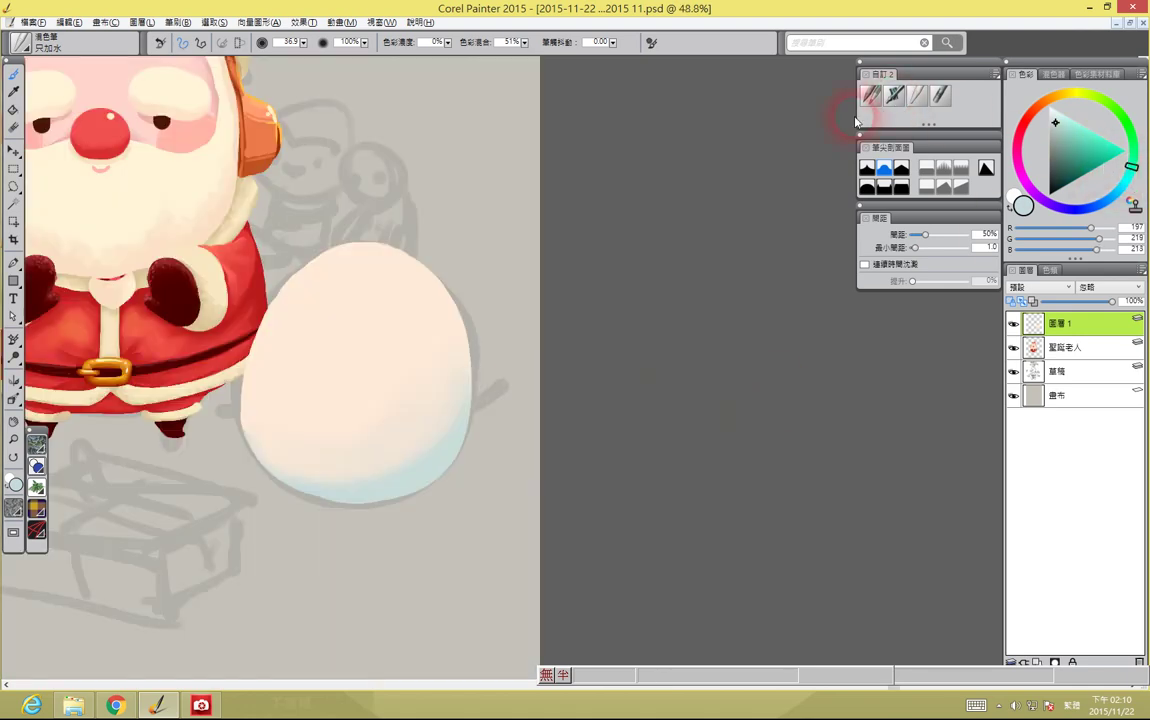
{"action": "left_click", "coordinate": [895, 97]}
{"action": "mouse_move", "coordinate": [295, 442]}
{"action": "left_mouse_down"}
{"action": "mouse_move", "coordinate": [322, 497]}
{"action": "mouse_move", "coordinate": [265, 468]}
{"action": "mouse_move", "coordinate": [372, 495]}
{"action": "mouse_move", "coordinate": [462, 441]}
{"action": "mouse_move", "coordinate": [415, 498]}
{"action": "mouse_move", "coordinate": [354, 516]}
{"action": "mouse_move", "coordinate": [290, 450]}
{"action": "mouse_move", "coordinate": [401, 457]}
{"action": "mouse_move", "coordinate": [461, 369]}
{"action": "mouse_move", "coordinate": [452, 341]}
{"action": "mouse_move", "coordinate": [447, 416]}
{"action": "mouse_move", "coordinate": [418, 395]}
{"action": "mouse_move", "coordinate": [334, 468]}
{"action": "left_mouse_up"}
{"action": "left_click", "coordinate": [918, 100]}
{"action": "scroll", "coordinate": [300, 190], "scroll_direction": "up", "scroll_amount": 3}
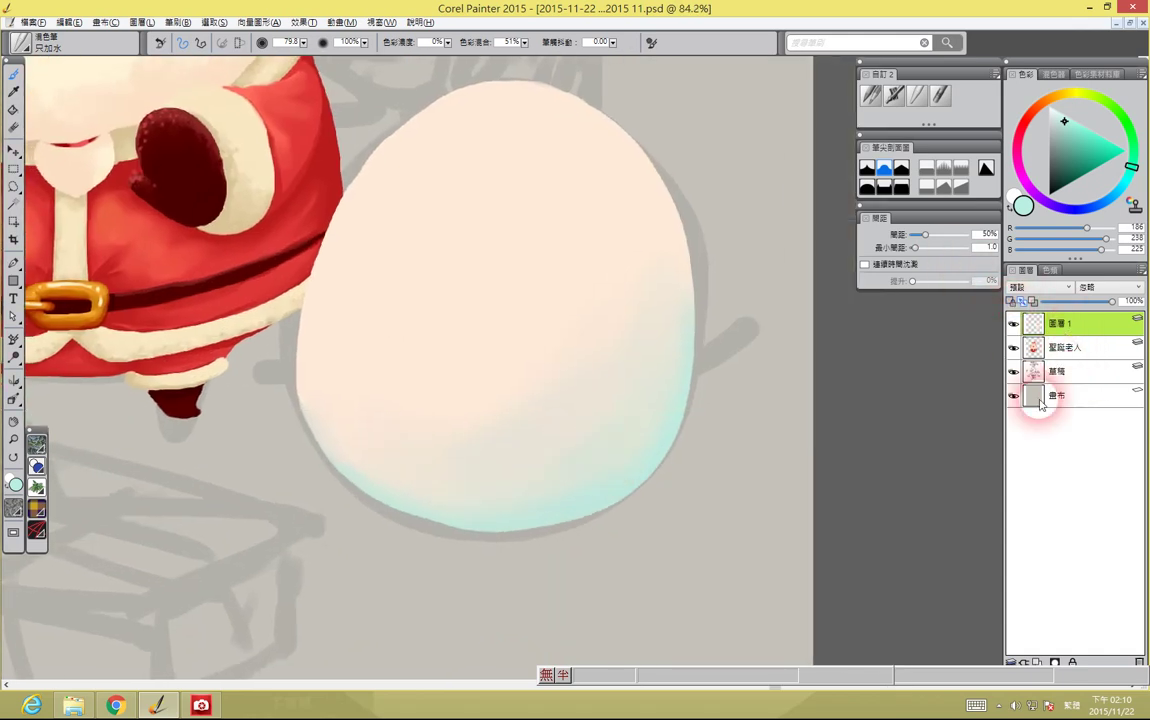
On a new layer, draw a curved pink scarf line across the upper egg with a soft wet brush
{"action": "left_click", "coordinate": [1037, 663]}
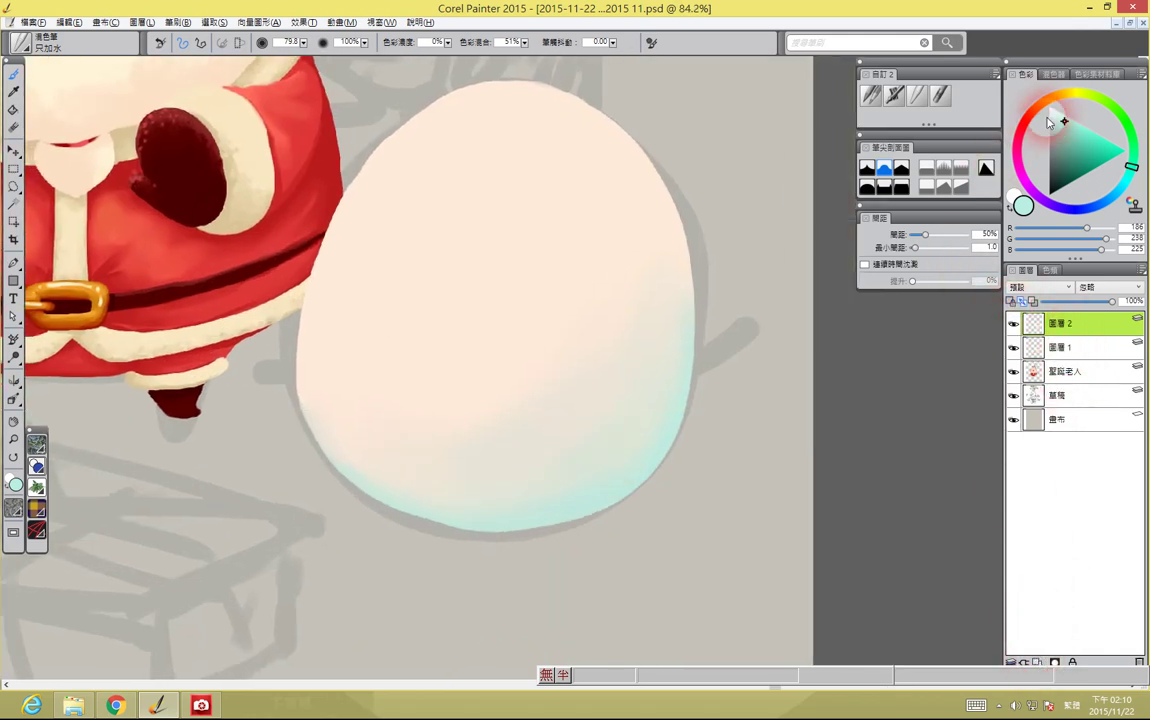
{"action": "left_click_drag", "start_coordinate": [1048, 138], "coordinate": [1053, 139]}
{"action": "left_click", "coordinate": [894, 96]}
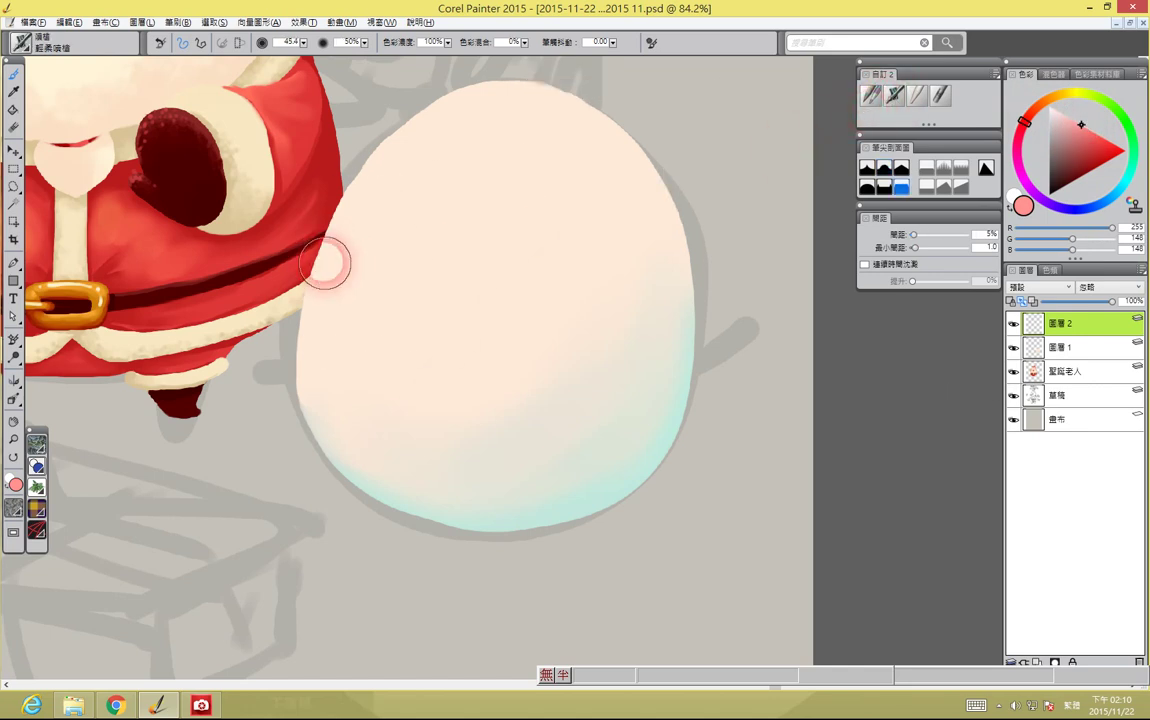
{"action": "left_click_drag", "start_coordinate": [325, 262], "coordinate": [334, 288]}
{"action": "left_click_drag", "start_coordinate": [262, 278], "coordinate": [775, 306]}
{"action": "left_click_drag", "start_coordinate": [240, 425], "coordinate": [745, 458]}
{"action": "key", "text": "ctrl+z"}
{"action": "key", "text": "ctrl+z"}
{"action": "key", "text": "bracketright"}
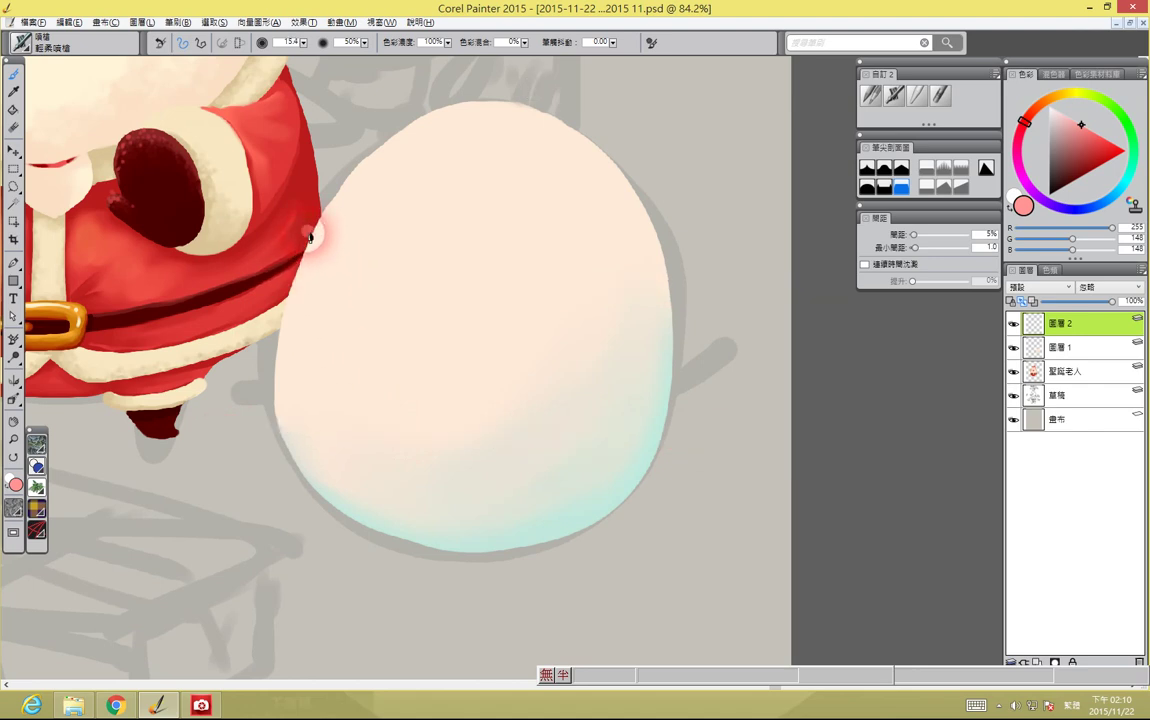
{"action": "left_click_drag", "start_coordinate": [310, 237], "coordinate": [668, 293]}
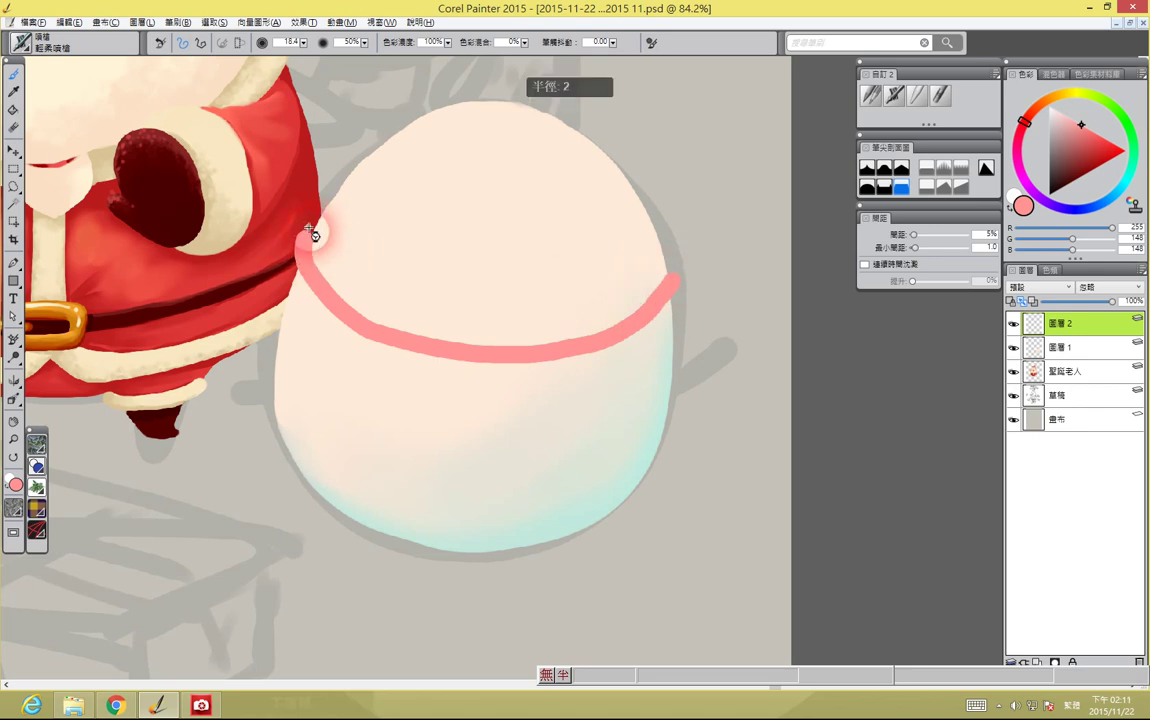
Fill the scarf strap into a wide pink band with a short tail at its left end
{"action": "scroll", "coordinate": [309, 228], "scroll_direction": "up", "scroll_amount": 5}
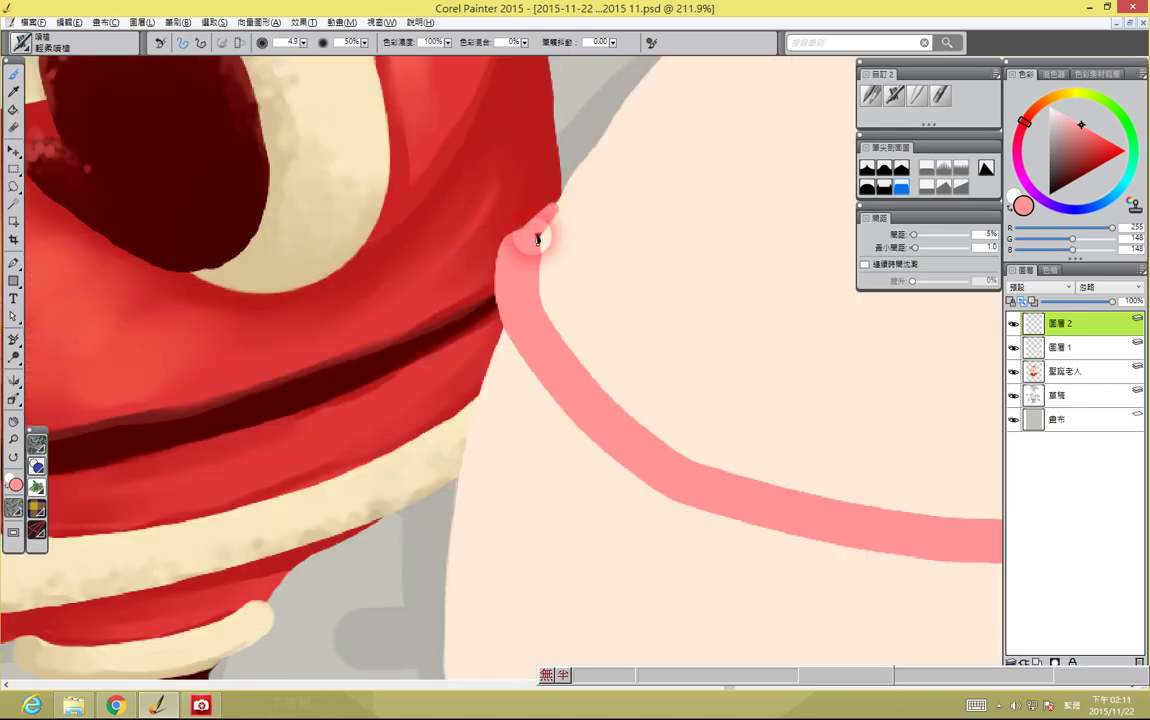
{"action": "left_click_drag", "start_coordinate": [508, 259], "coordinate": [468, 388]}
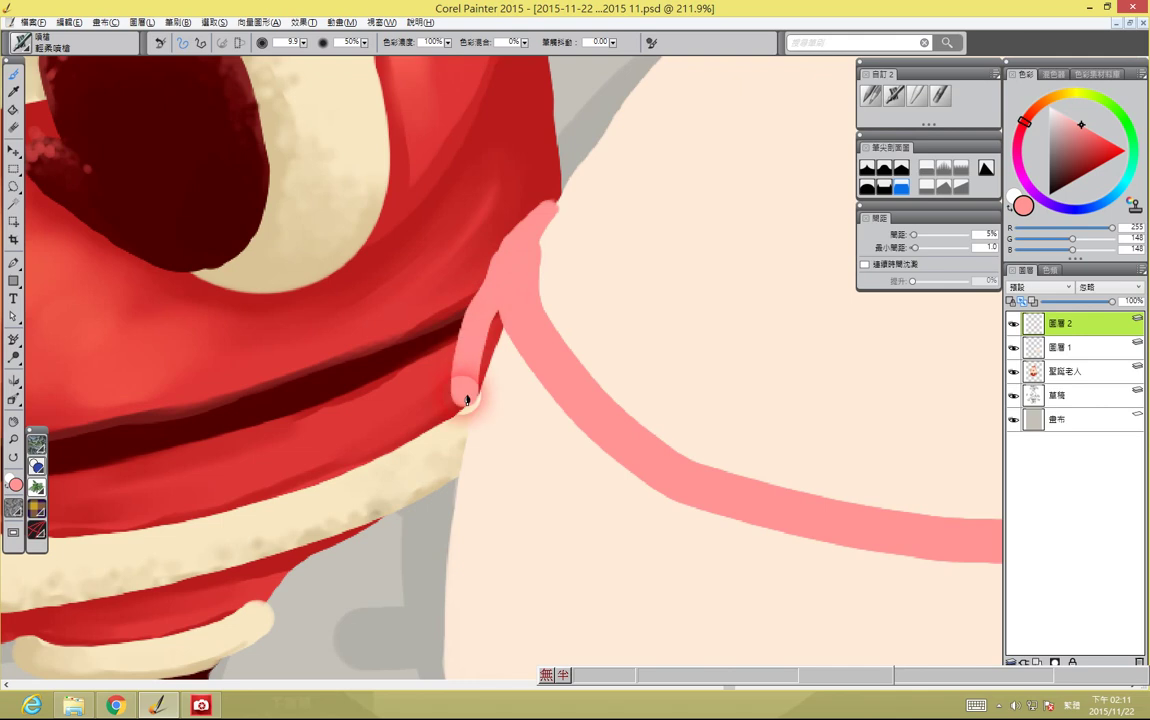
{"action": "left_click_drag", "start_coordinate": [506, 313], "coordinate": [468, 470]}
{"action": "scroll", "coordinate": [500, 480], "scroll_direction": "down", "scroll_amount": 2}
{"action": "scroll", "coordinate": [500, 475], "scroll_direction": "down", "scroll_amount": 2}
{"action": "left_click_drag", "start_coordinate": [428, 345], "coordinate": [418, 329]}
{"action": "left_click_drag", "start_coordinate": [350, 290], "coordinate": [368, 332]}
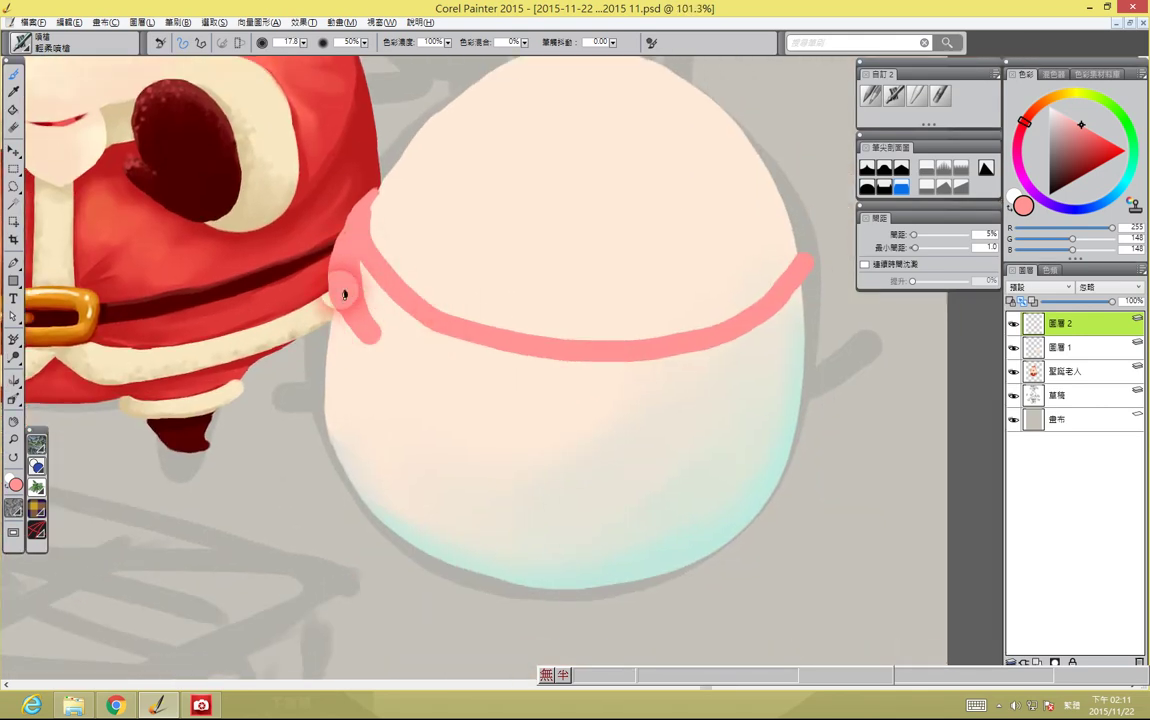
{"action": "mouse_move", "coordinate": [367, 286]}
{"action": "left_mouse_down"}
{"action": "mouse_move", "coordinate": [470, 354]}
{"action": "mouse_move", "coordinate": [650, 380]}
{"action": "mouse_move", "coordinate": [550, 399]}
{"action": "mouse_move", "coordinate": [698, 365]}
{"action": "mouse_move", "coordinate": [726, 372]}
{"action": "left_mouse_up"}
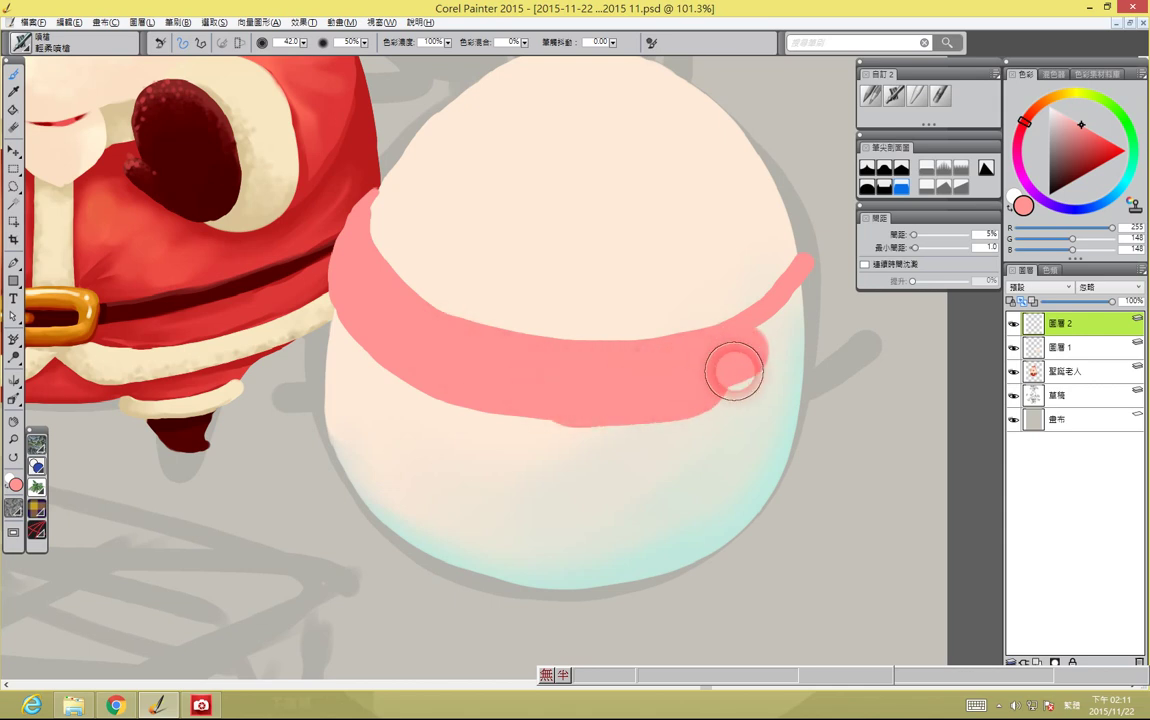
{"action": "mouse_move", "coordinate": [574, 417]}
{"action": "left_mouse_down"}
{"action": "mouse_move", "coordinate": [726, 393]}
{"action": "mouse_move", "coordinate": [783, 341]}
{"action": "mouse_move", "coordinate": [803, 290]}
{"action": "mouse_move", "coordinate": [774, 322]}
{"action": "left_mouse_up"}
With a smaller brush, paint the scarf's long pink hanging end below the band
{"action": "scroll", "coordinate": [774, 322], "scroll_direction": "up", "scroll_amount": 3}
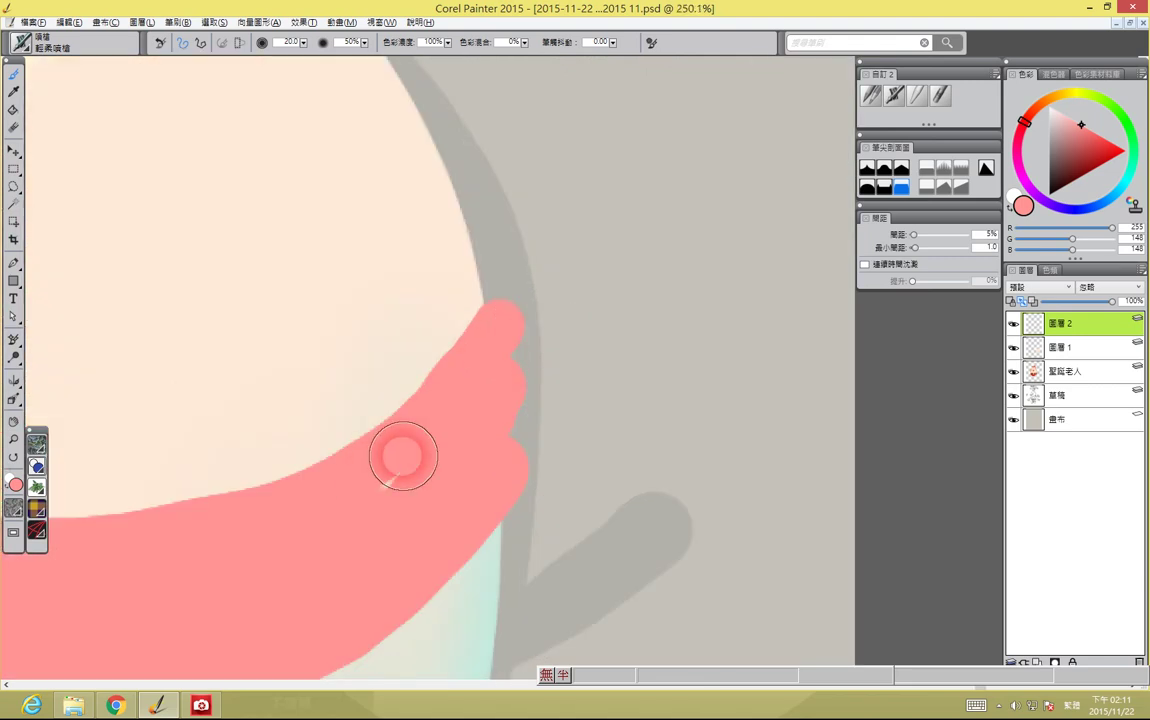
{"action": "key", "text": "bracketleft"}
{"action": "mouse_move", "coordinate": [488, 264]}
{"action": "left_mouse_down"}
{"action": "mouse_move", "coordinate": [503, 337]}
{"action": "mouse_move", "coordinate": [492, 481]}
{"action": "left_mouse_up"}
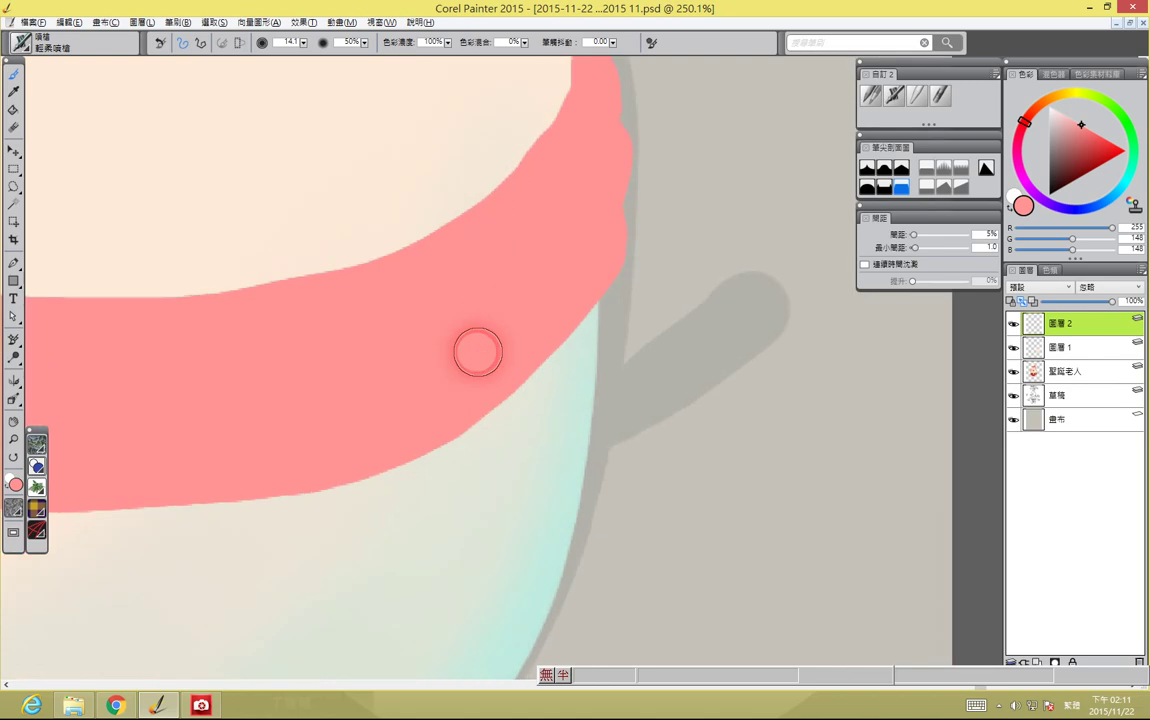
{"action": "left_click_drag", "start_coordinate": [355, 485], "coordinate": [475, 347]}
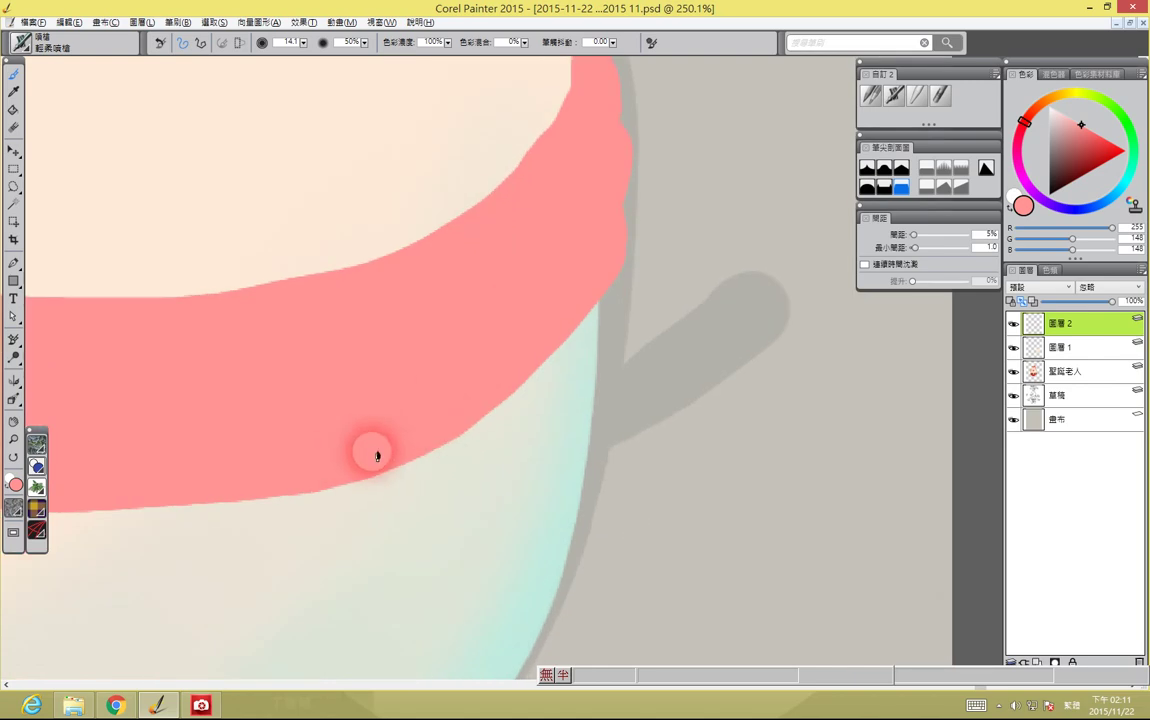
{"action": "key", "text": "ctrl+0"}
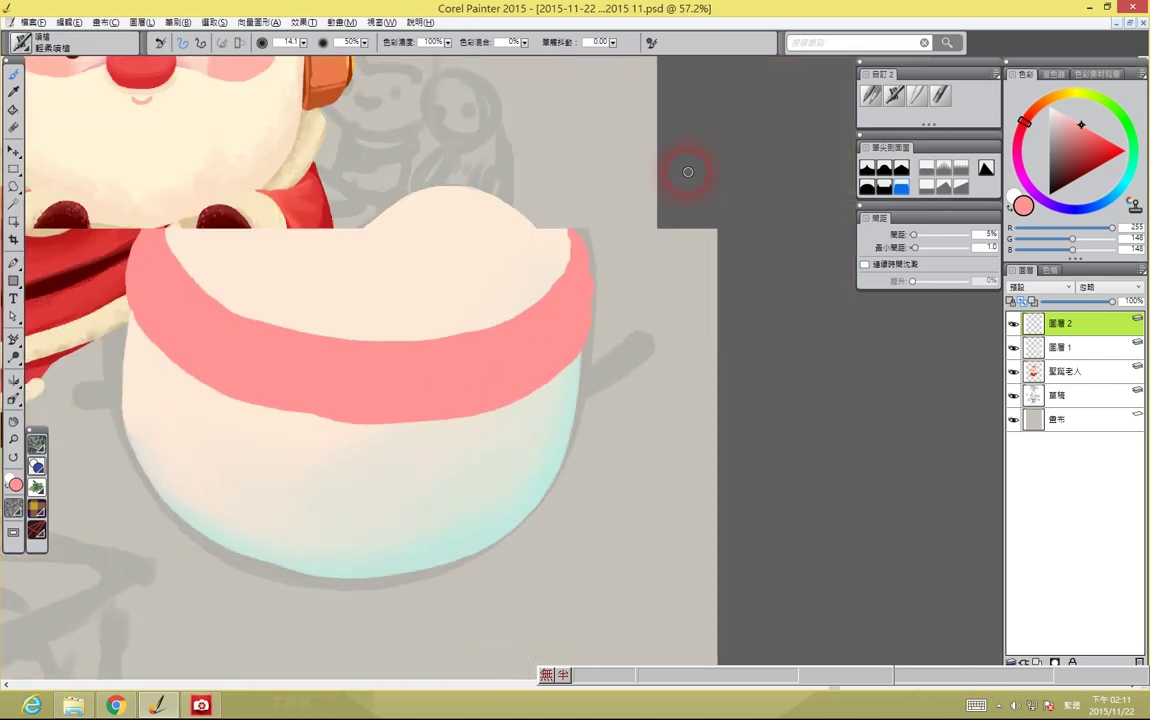
{"action": "left_click_drag", "start_coordinate": [290, 295], "coordinate": [570, 539]}
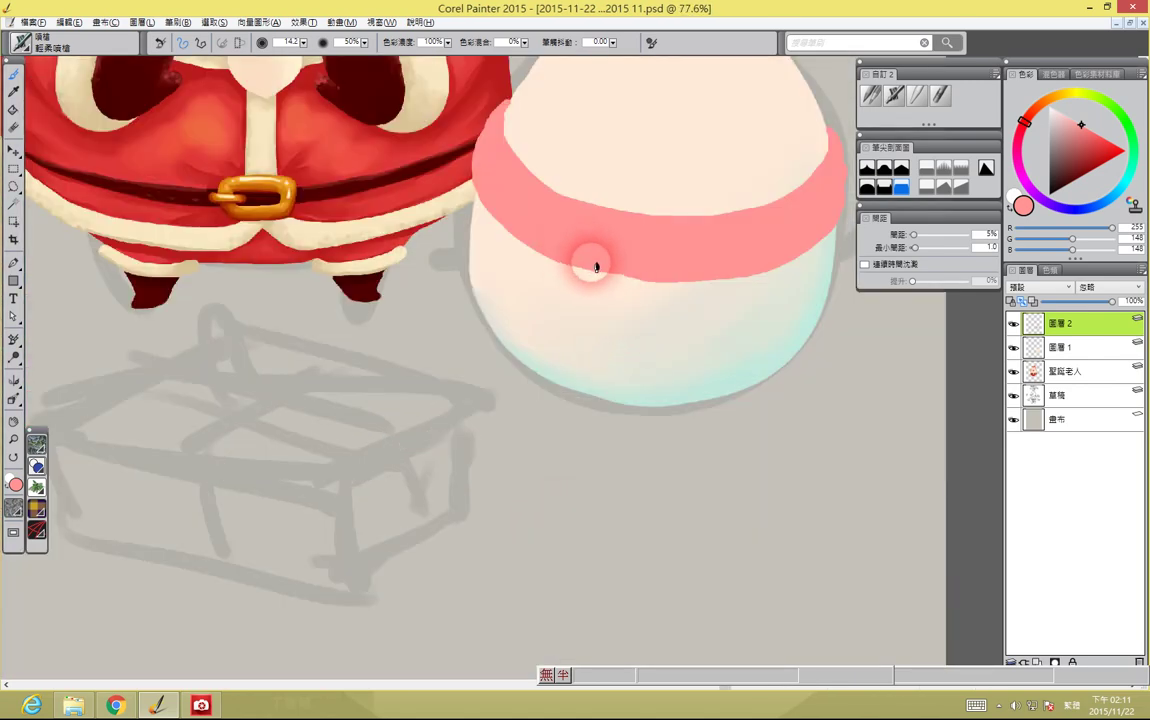
{"action": "scroll", "coordinate": [618, 291], "scroll_direction": "right", "scroll_amount": 3}
{"action": "mouse_move", "coordinate": [598, 296]}
{"action": "left_mouse_down"}
{"action": "mouse_move", "coordinate": [616, 330]}
{"action": "mouse_move", "coordinate": [606, 328]}
{"action": "mouse_move", "coordinate": [606, 270]}
{"action": "mouse_move", "coordinate": [612, 459]}
{"action": "left_mouse_up"}
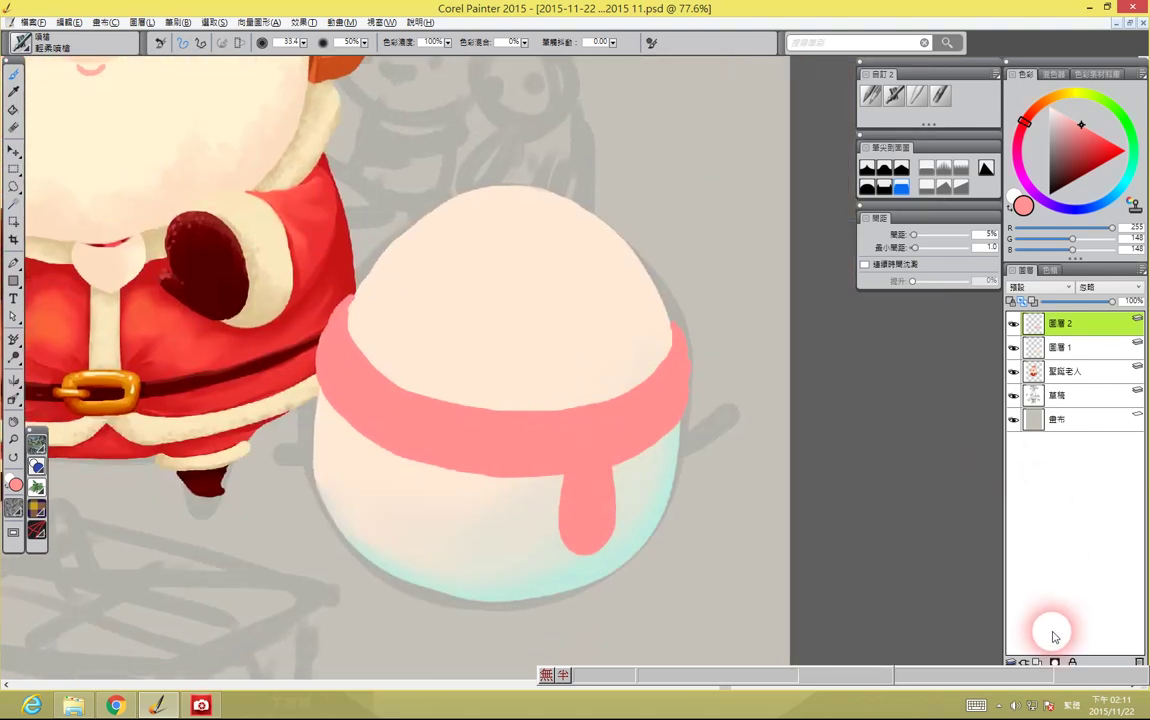
On a new layer, dab the snowman's dark eyes with a small brush
{"action": "left_click", "coordinate": [1038, 662]}
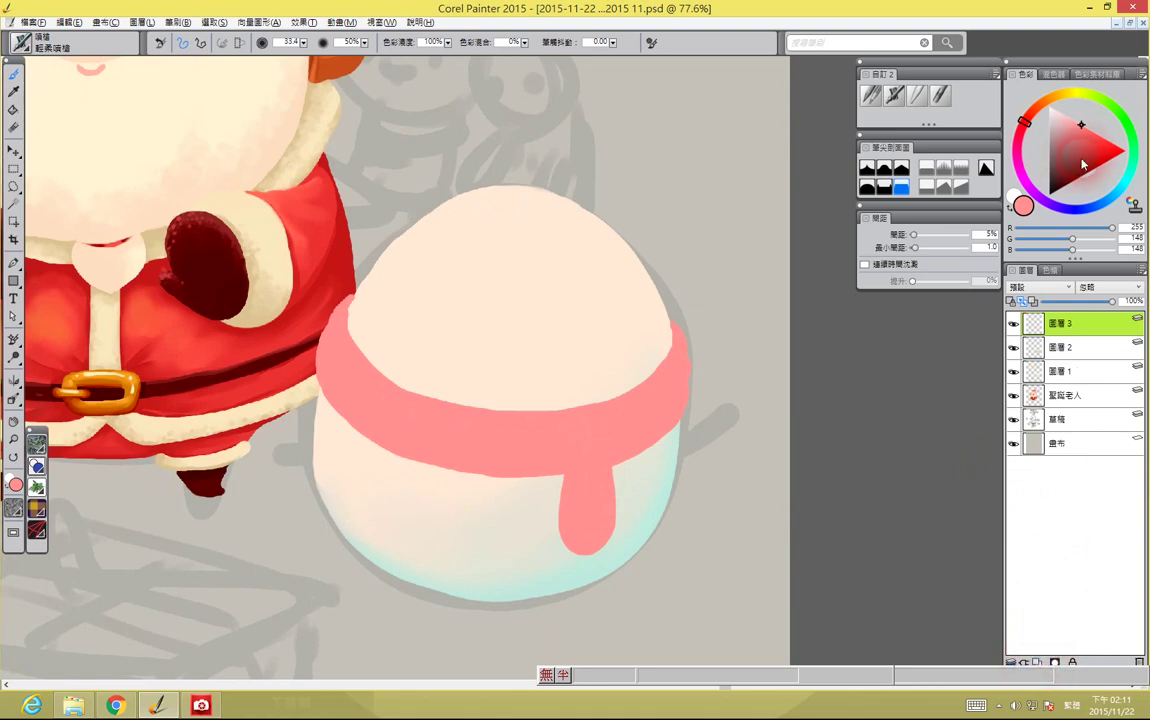
{"action": "left_click_drag", "start_coordinate": [321, 175], "coordinate": [737, 540]}
{"action": "left_click_drag", "start_coordinate": [308, 303], "coordinate": [374, 328]}
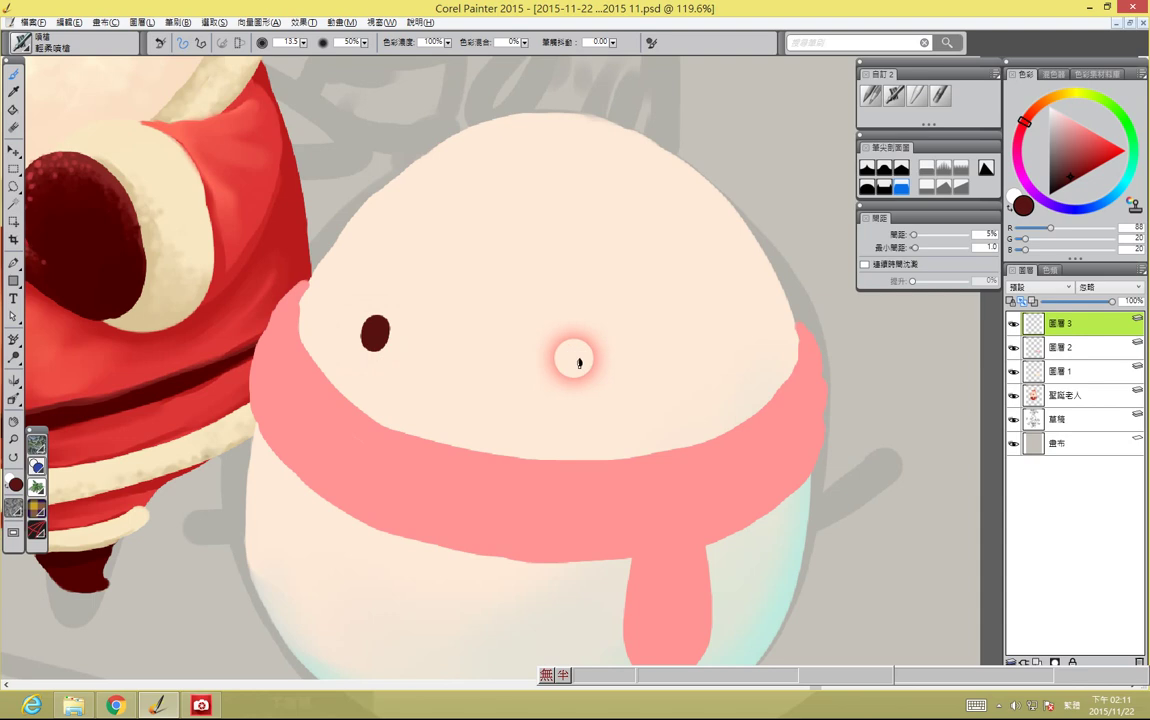
{"action": "left_click", "coordinate": [580, 373]}
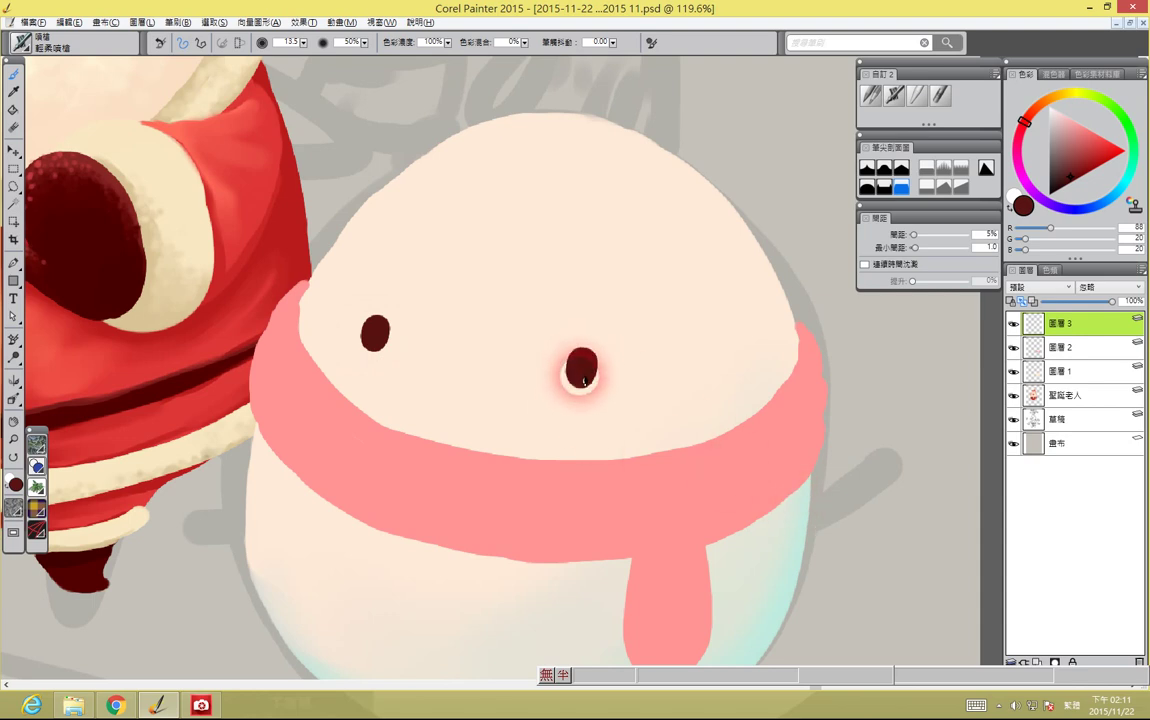
Paint an orange carrot nose between the eyes, then resize the brush and return to dark red
{"action": "left_click", "coordinate": [1043, 112]}
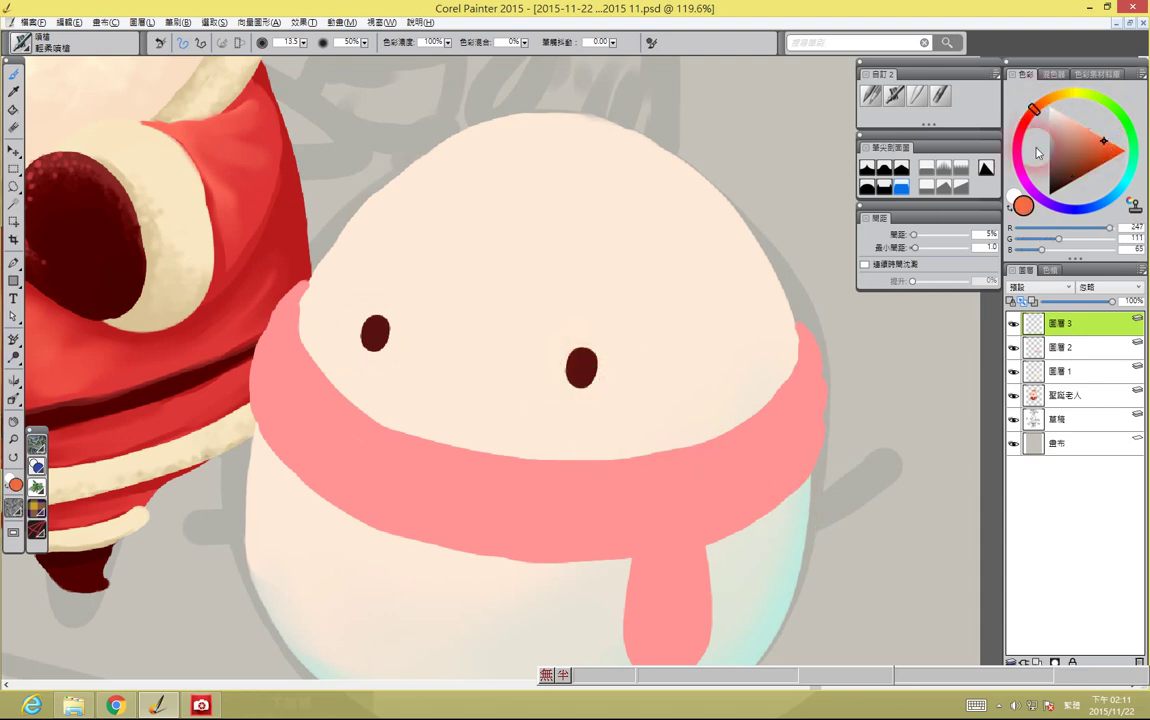
{"action": "mouse_move", "coordinate": [445, 352]}
{"action": "left_mouse_down"}
{"action": "mouse_move", "coordinate": [452, 385]}
{"action": "mouse_move", "coordinate": [438, 366]}
{"action": "mouse_move", "coordinate": [380, 385]}
{"action": "mouse_move", "coordinate": [421, 393]}
{"action": "mouse_move", "coordinate": [439, 357]}
{"action": "left_mouse_up"}
{"action": "key", "text": "ctrl+0"}
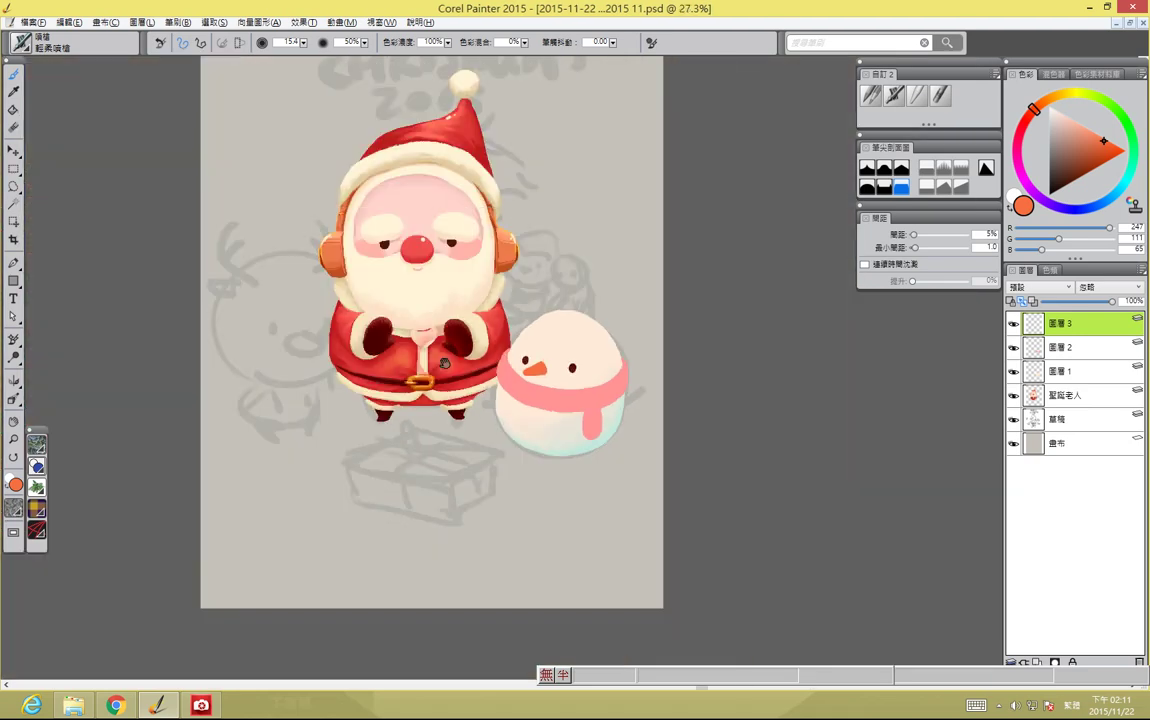
{"action": "scroll", "coordinate": [608, 473], "scroll_direction": "up", "scroll_amount": 5}
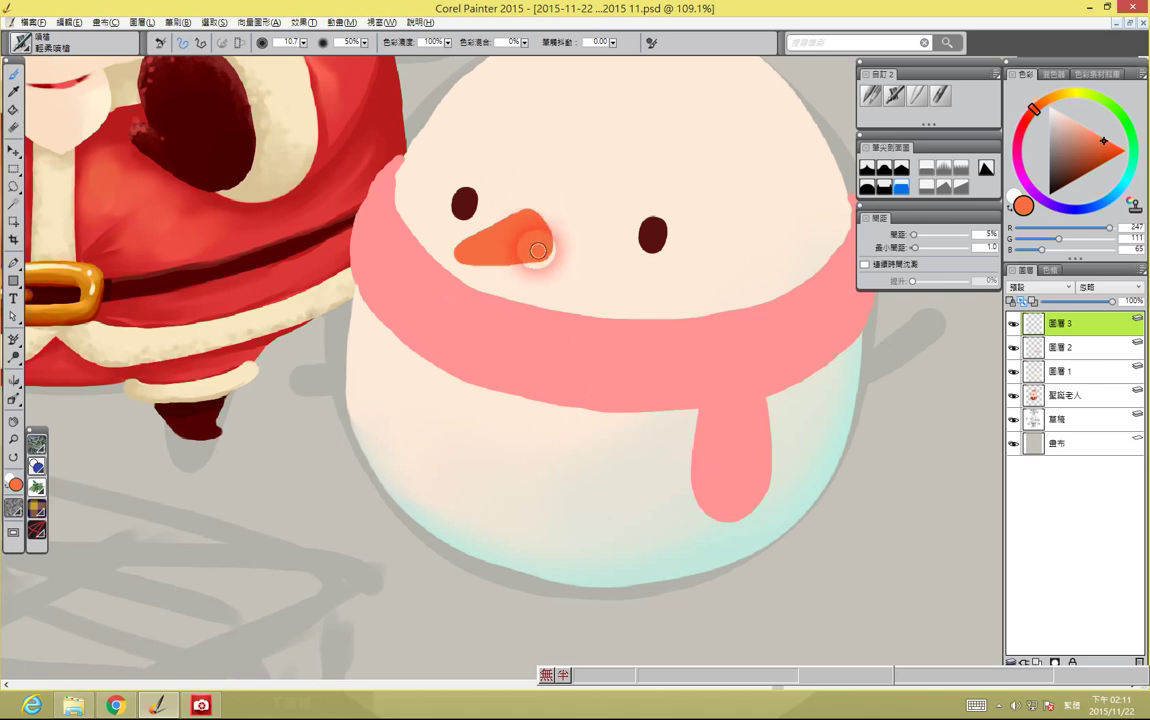
{"action": "left_click_drag", "start_coordinate": [540, 258], "coordinate": [455, 198]}
{"action": "left_click", "coordinate": [565, 180], "text": "alt"}
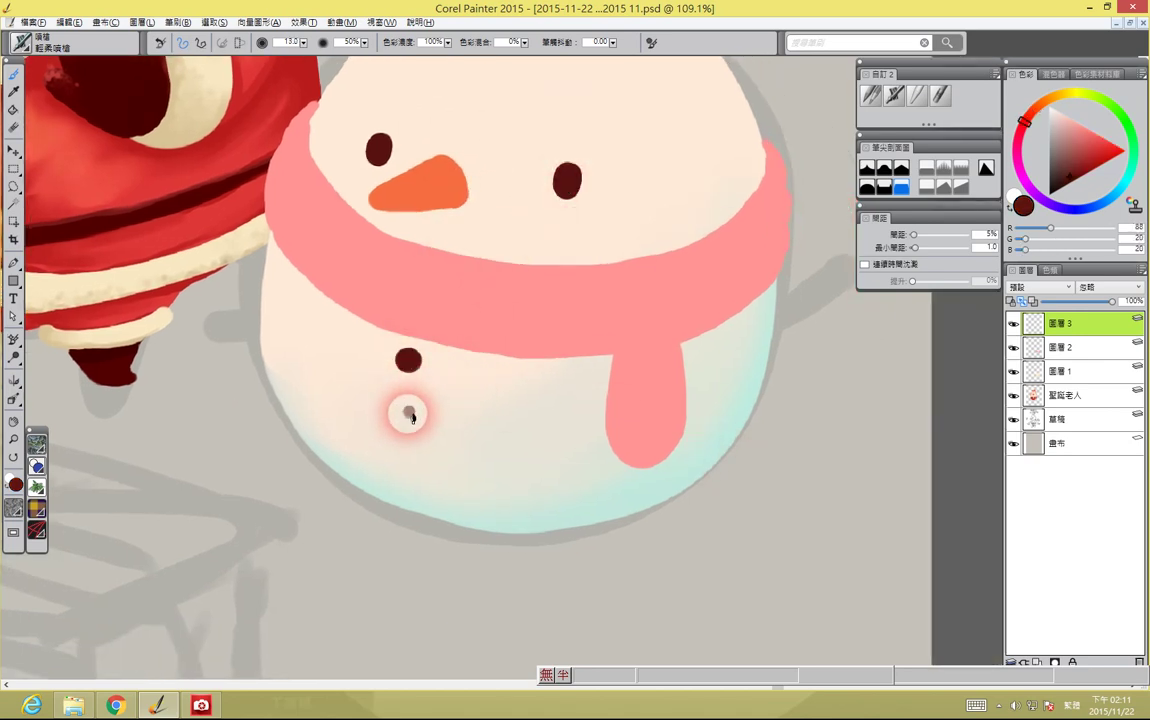
Paint dark red twig arms on the snowman's left and right sides
{"action": "key", "text": "ctrl+0"}
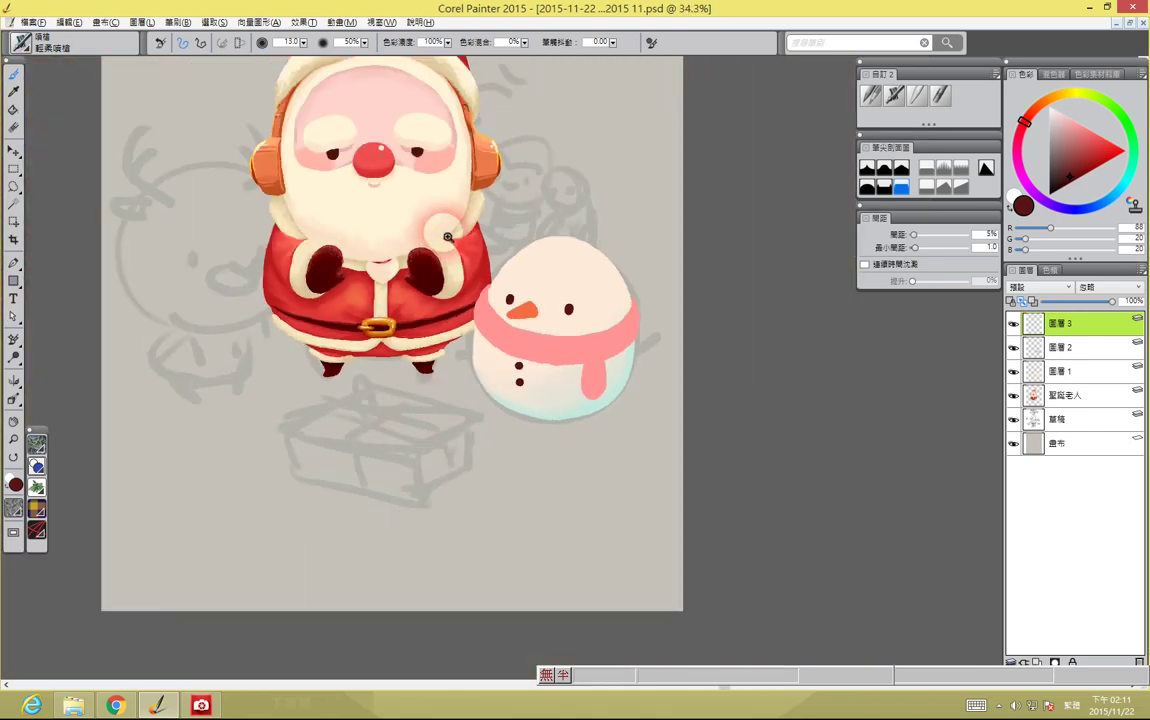
{"action": "scroll", "coordinate": [433, 335], "scroll_direction": "up", "scroll_amount": 4}
{"action": "mouse_move", "coordinate": [430, 329]}
{"action": "left_mouse_down"}
{"action": "mouse_move", "coordinate": [410, 368]}
{"action": "mouse_move", "coordinate": [435, 371]}
{"action": "mouse_move", "coordinate": [447, 402]}
{"action": "left_mouse_up"}
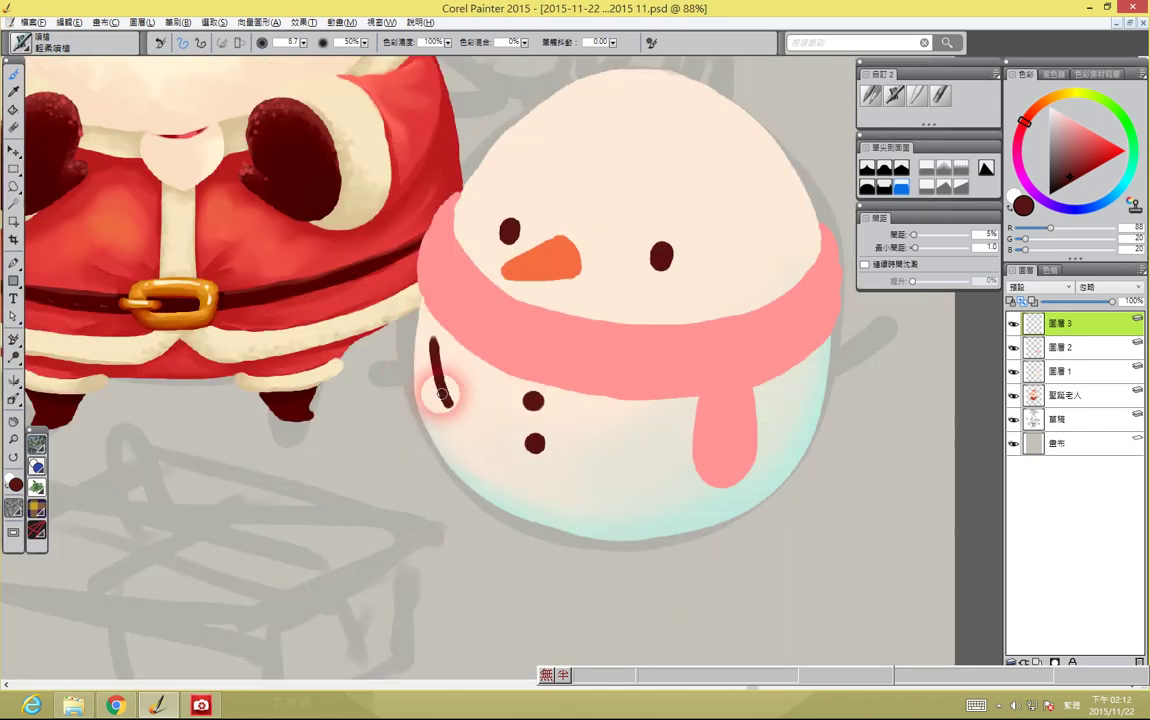
{"action": "left_click_drag", "start_coordinate": [657, 420], "coordinate": [620, 452]}
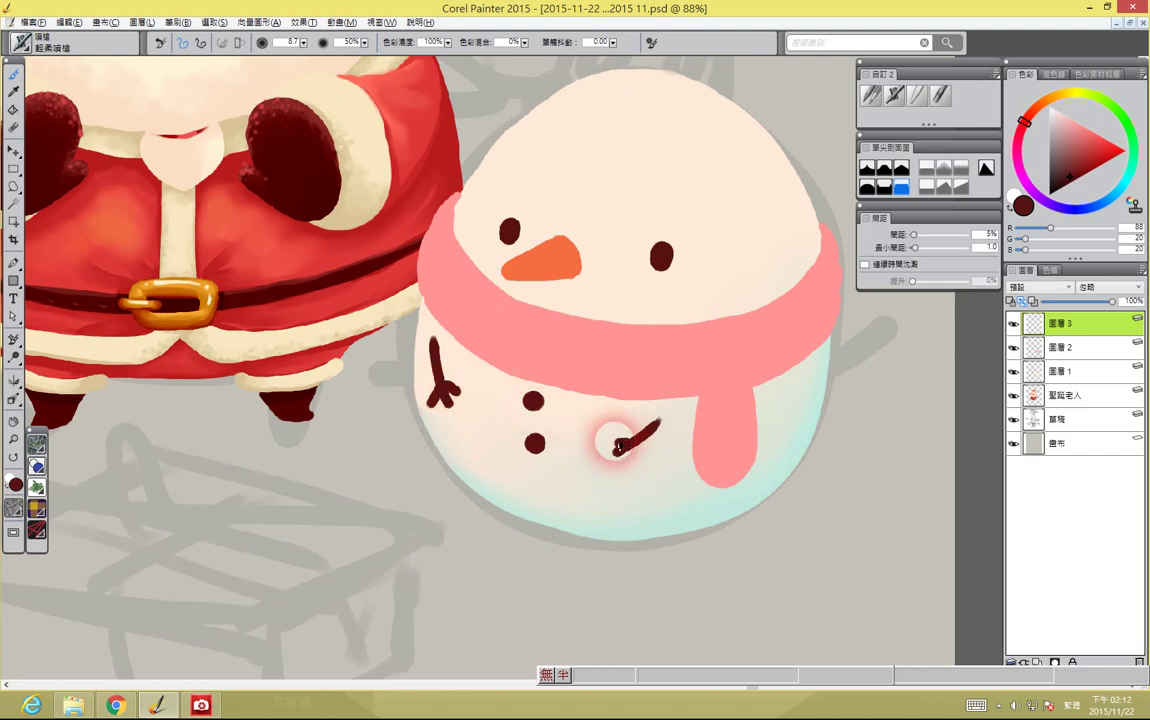
{"action": "scroll", "coordinate": [622, 444], "scroll_direction": "down", "scroll_amount": 5}
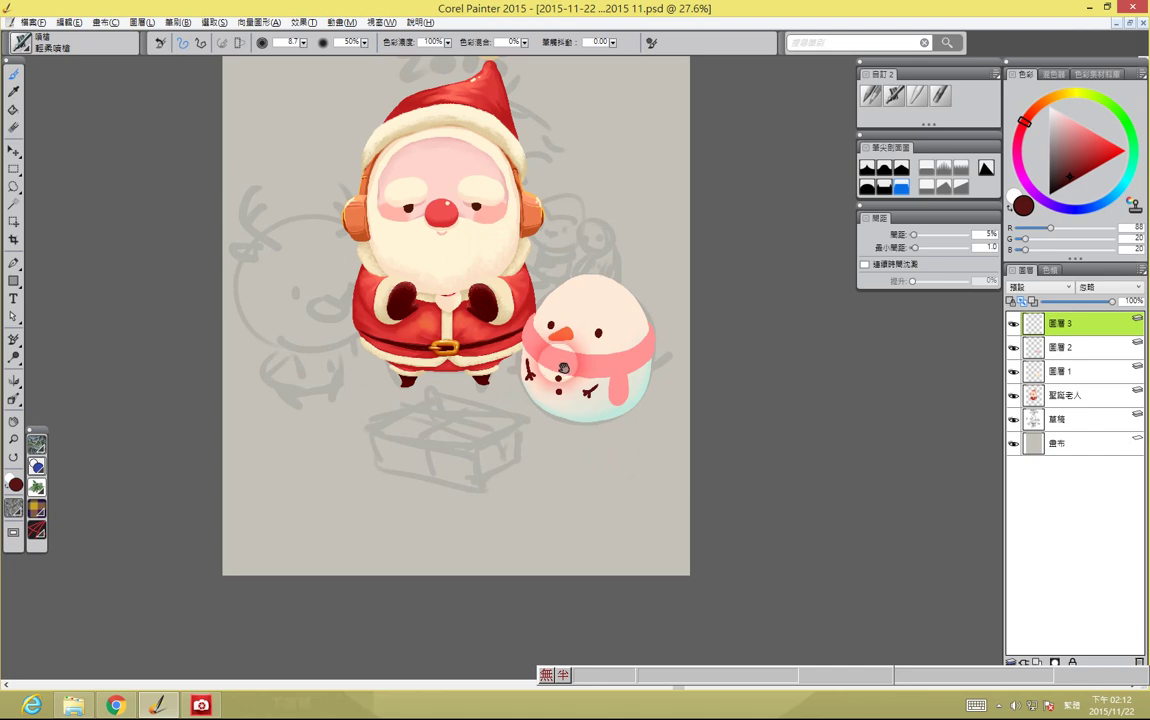
{"action": "left_click_drag", "start_coordinate": [521, 266], "coordinate": [616, 431]}
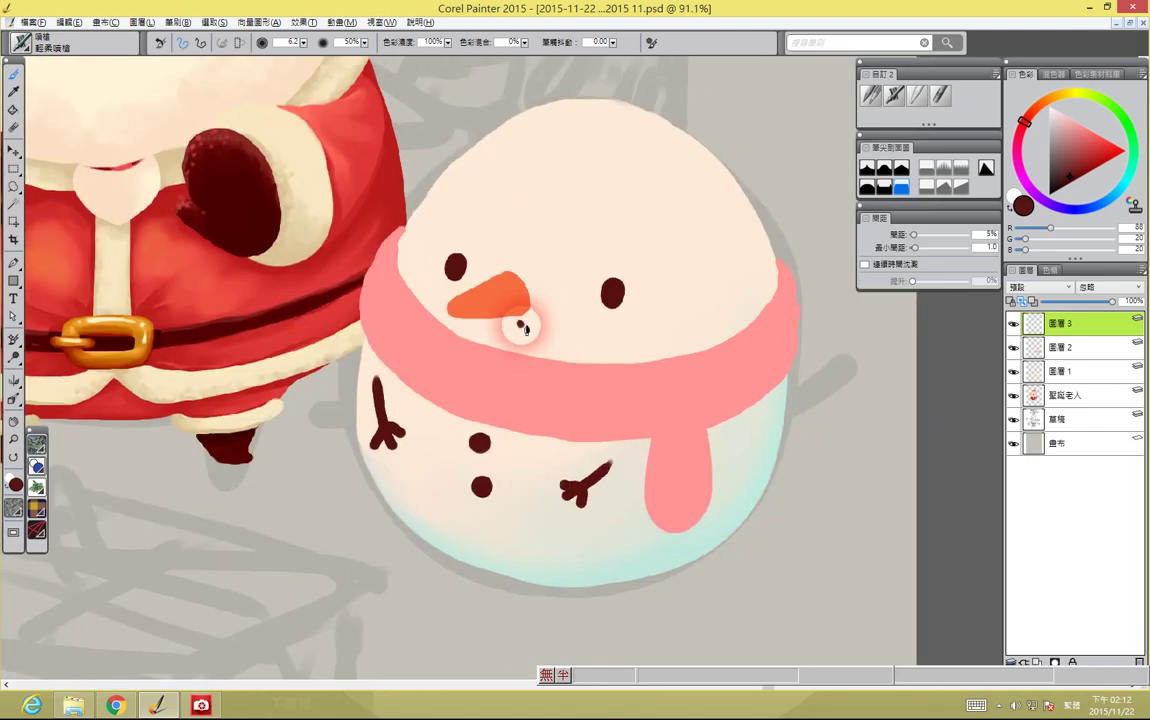
{"action": "left_click_drag", "start_coordinate": [545, 322], "coordinate": [508, 402]}
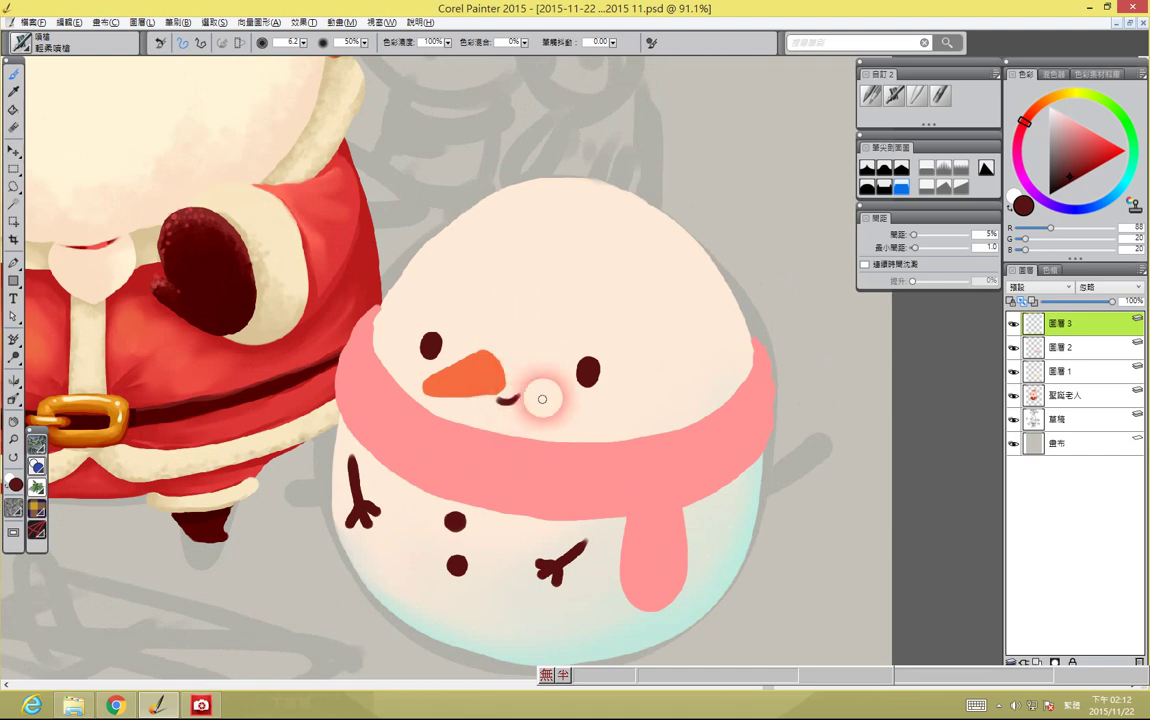
{"action": "left_click_drag", "start_coordinate": [511, 391], "coordinate": [489, 423]}
On a new layer, paint a solid cream hat brim sampled from Santa's fur
{"action": "left_click", "coordinate": [1037, 662]}
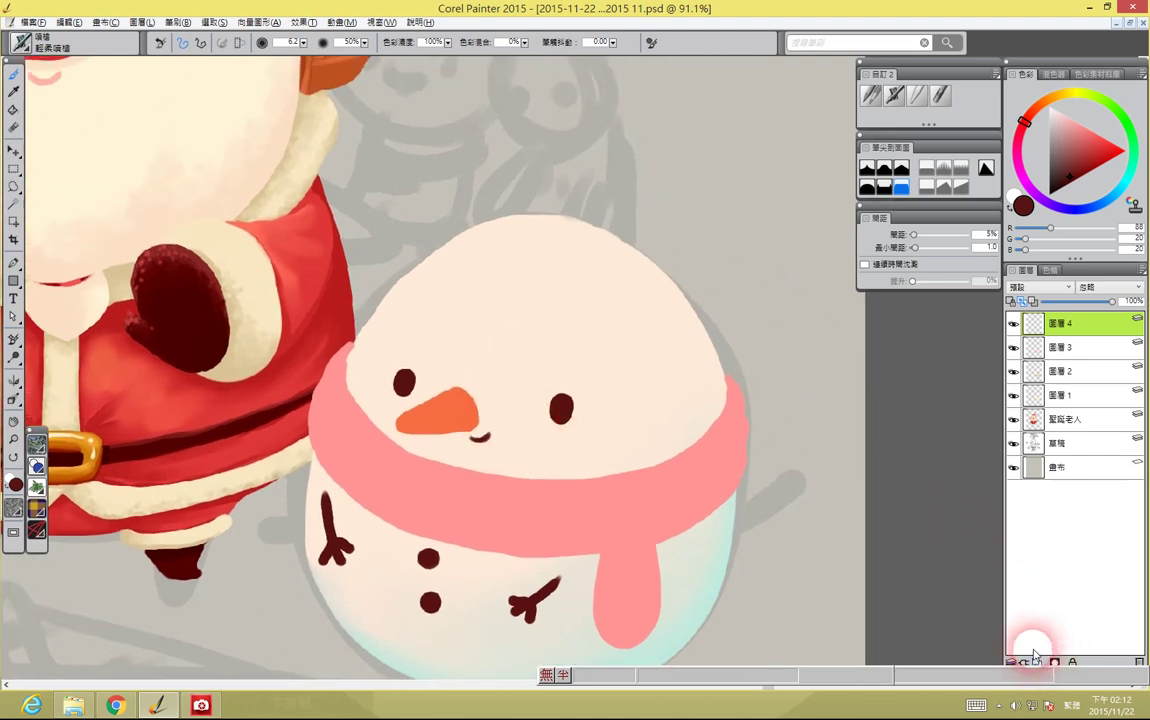
{"action": "mouse_move", "coordinate": [572, 326]}
{"action": "left_mouse_down"}
{"action": "mouse_move", "coordinate": [638, 492]}
{"action": "mouse_move", "coordinate": [621, 561]}
{"action": "left_mouse_up"}
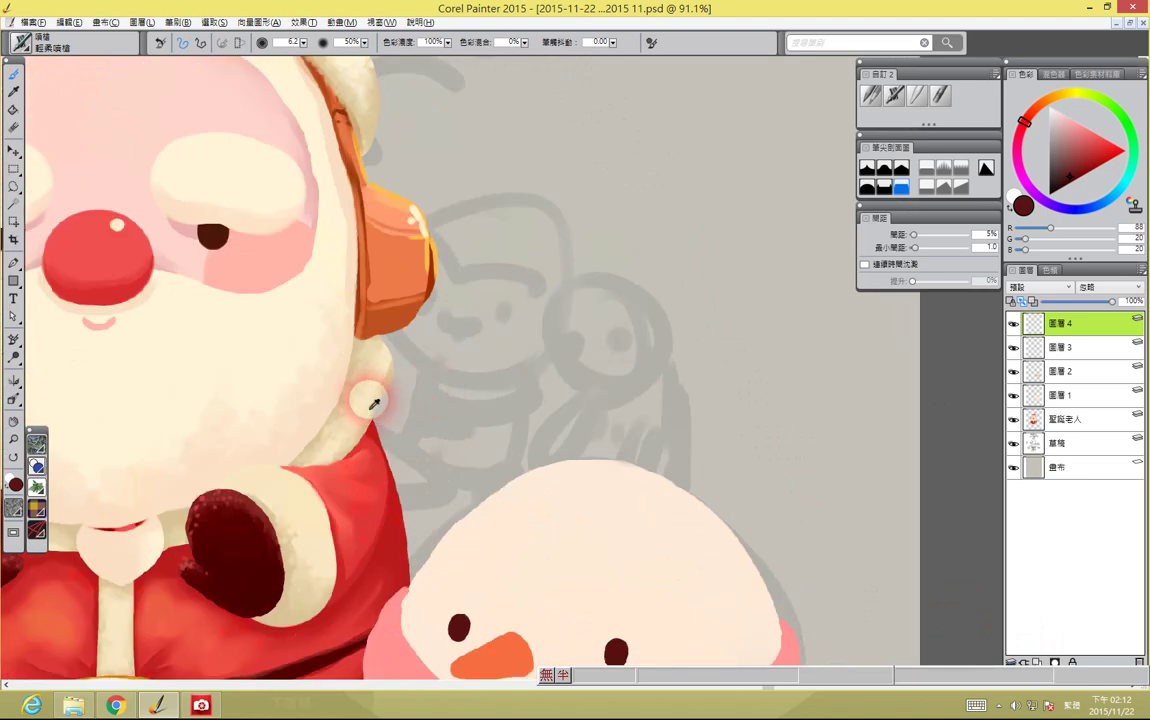
{"action": "left_click", "coordinate": [378, 395], "text": "alt"}
{"action": "left_click_drag", "start_coordinate": [550, 455], "coordinate": [562, 251]}
{"action": "key", "text": "bracketright"}
{"action": "key", "text": "bracketright"}
{"action": "key", "text": "bracketright"}
{"action": "mouse_move", "coordinate": [459, 258]}
{"action": "left_mouse_down"}
{"action": "mouse_move", "coordinate": [542, 337]}
{"action": "mouse_move", "coordinate": [667, 329]}
{"action": "mouse_move", "coordinate": [580, 231]}
{"action": "mouse_move", "coordinate": [484, 238]}
{"action": "mouse_move", "coordinate": [524, 265]}
{"action": "mouse_move", "coordinate": [560, 262]}
{"action": "mouse_move", "coordinate": [539, 288]}
{"action": "mouse_move", "coordinate": [566, 560]}
{"action": "left_mouse_up"}
{"action": "key", "text": "bracketright"}
Paint the red hat crown above the brim, peaking toward the upper right
{"action": "left_click", "coordinate": [358, 130], "text": "alt"}
{"action": "scroll", "coordinate": [503, 154], "scroll_direction": "down", "scroll_amount": 5}
{"action": "key", "text": "bracketleft"}
{"action": "key", "text": "bracketleft"}
{"action": "key", "text": "bracketleft"}
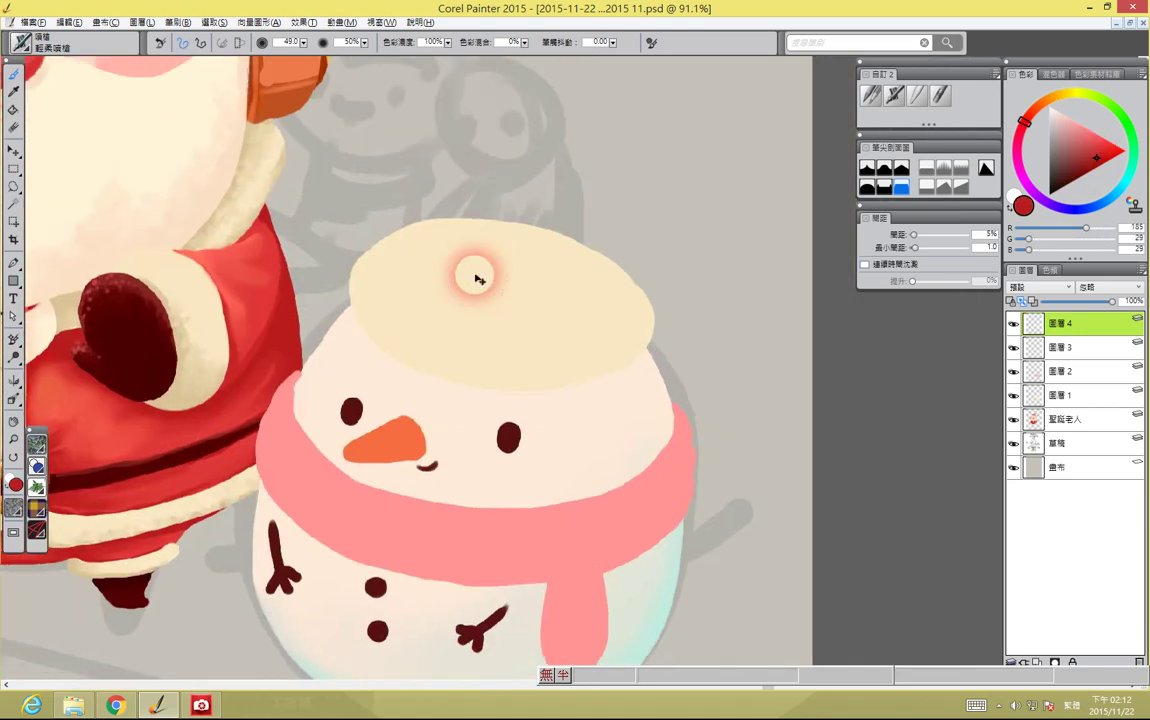
{"action": "key", "text": "bracketright"}
{"action": "key", "text": "bracketright"}
{"action": "mouse_move", "coordinate": [405, 250]}
{"action": "left_mouse_down"}
{"action": "mouse_move", "coordinate": [552, 312]}
{"action": "mouse_move", "coordinate": [611, 300]}
{"action": "mouse_move", "coordinate": [628, 265]}
{"action": "left_mouse_up"}
{"action": "left_click_drag", "start_coordinate": [419, 237], "coordinate": [630, 158]}
{"action": "key", "text": "bracketright"}
{"action": "mouse_move", "coordinate": [475, 226]}
{"action": "left_mouse_down"}
{"action": "mouse_move", "coordinate": [500, 257]}
{"action": "mouse_move", "coordinate": [600, 197]}
{"action": "left_mouse_up"}
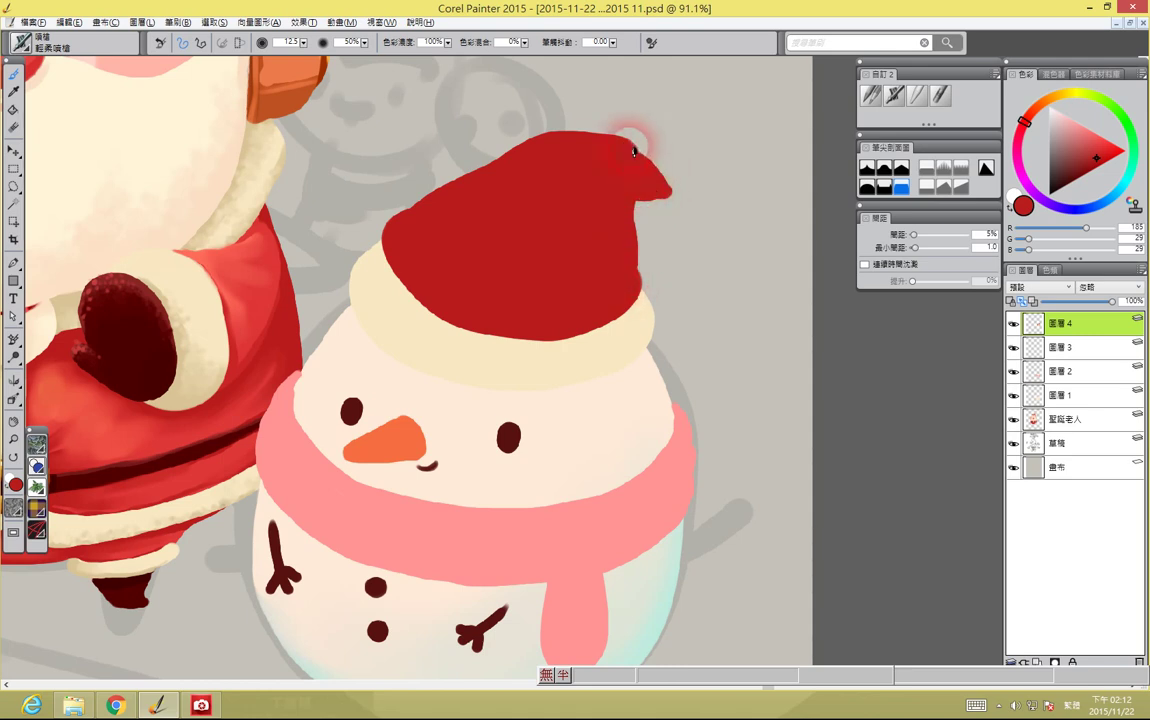
Resample the brim's cream colour and select the 圖層1 snowman body layer
{"action": "left_click", "coordinate": [385, 268], "text": "alt"}
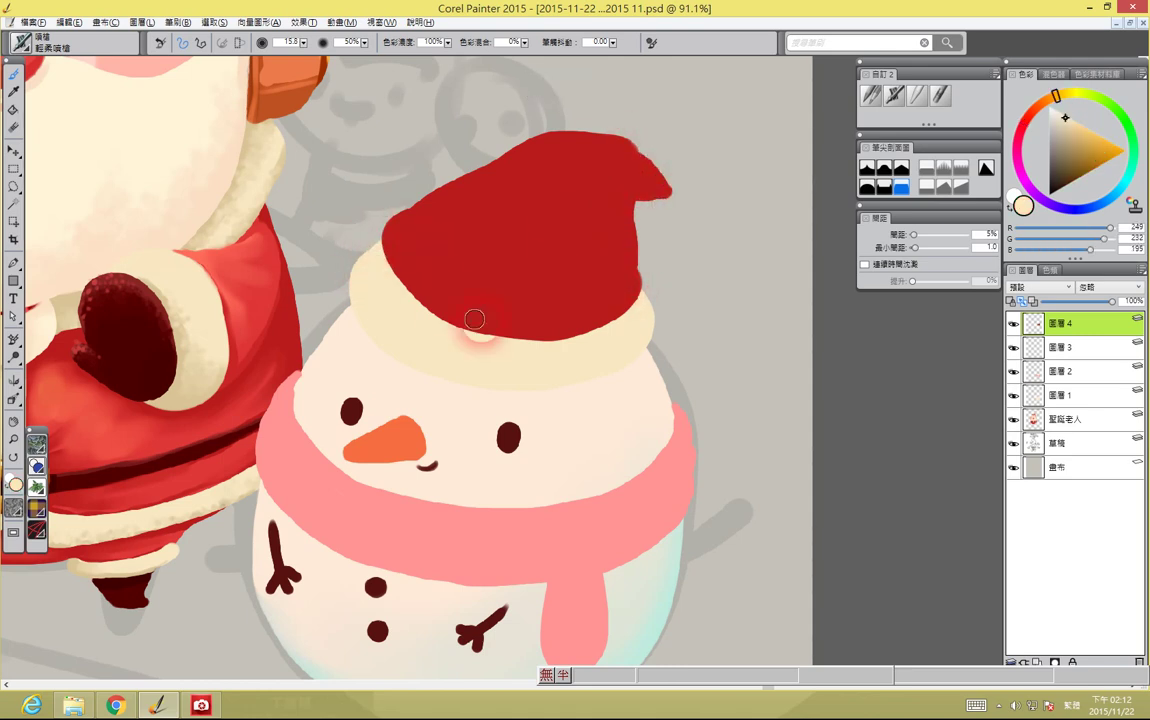
{"action": "scroll", "coordinate": [475, 319], "scroll_direction": "down", "scroll_amount": 3}
{"action": "scroll", "coordinate": [475, 319], "scroll_direction": "down", "scroll_amount": 2}
{"action": "scroll", "coordinate": [630, 470], "scroll_direction": "up", "scroll_amount": 4}
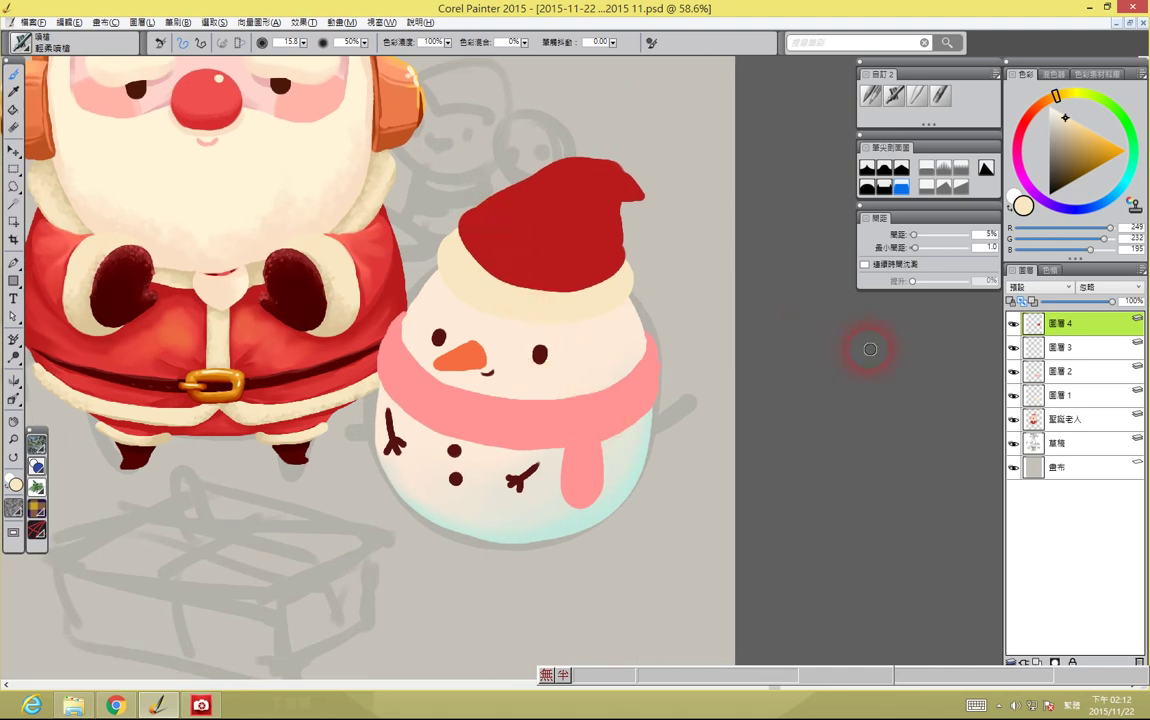
{"action": "left_click", "coordinate": [1060, 395]}
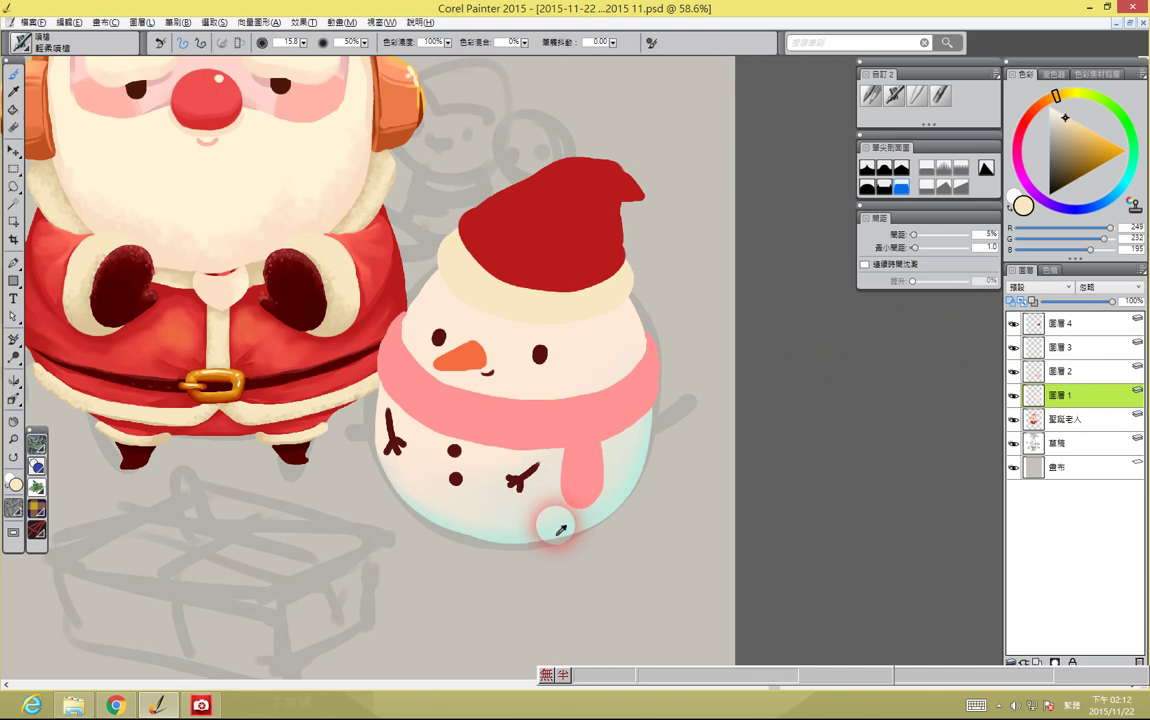
Shade under the hat brim in pale mint with a size-40 brush, then reframe Santa and the snowman
{"action": "left_click", "coordinate": [559, 525], "text": "alt"}
{"action": "left_click_drag", "start_coordinate": [410, 257], "coordinate": [565, 309]}
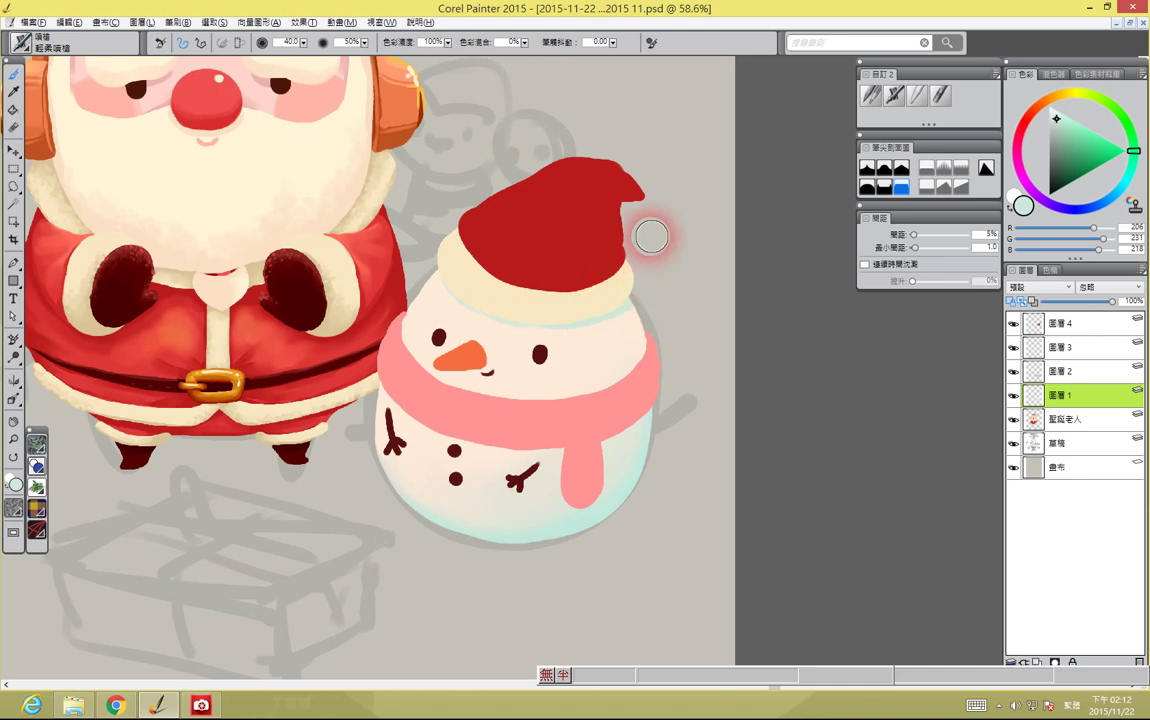
{"action": "scroll", "coordinate": [660, 260], "scroll_direction": "down", "scroll_amount": 5}
{"action": "mouse_move", "coordinate": [589, 394]}
{"action": "left_mouse_down"}
{"action": "mouse_move", "coordinate": [565, 372]}
{"action": "mouse_move", "coordinate": [549, 390]}
{"action": "left_mouse_up"}
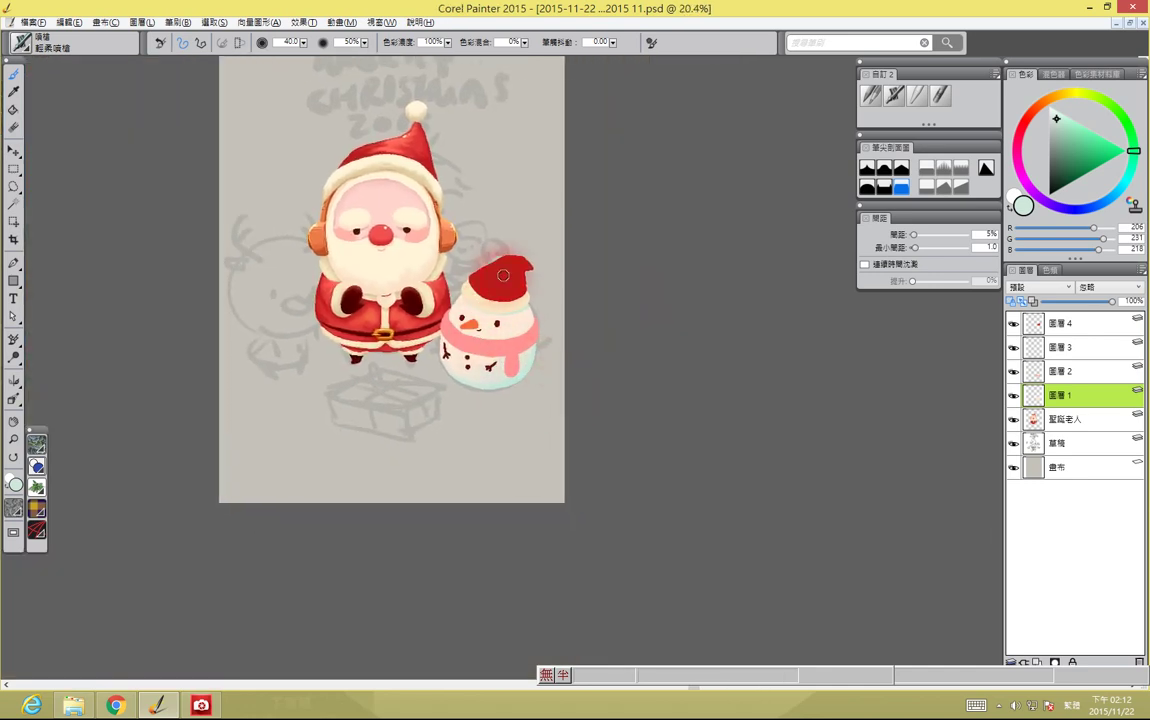
{"action": "left_click", "coordinate": [426, 218]}
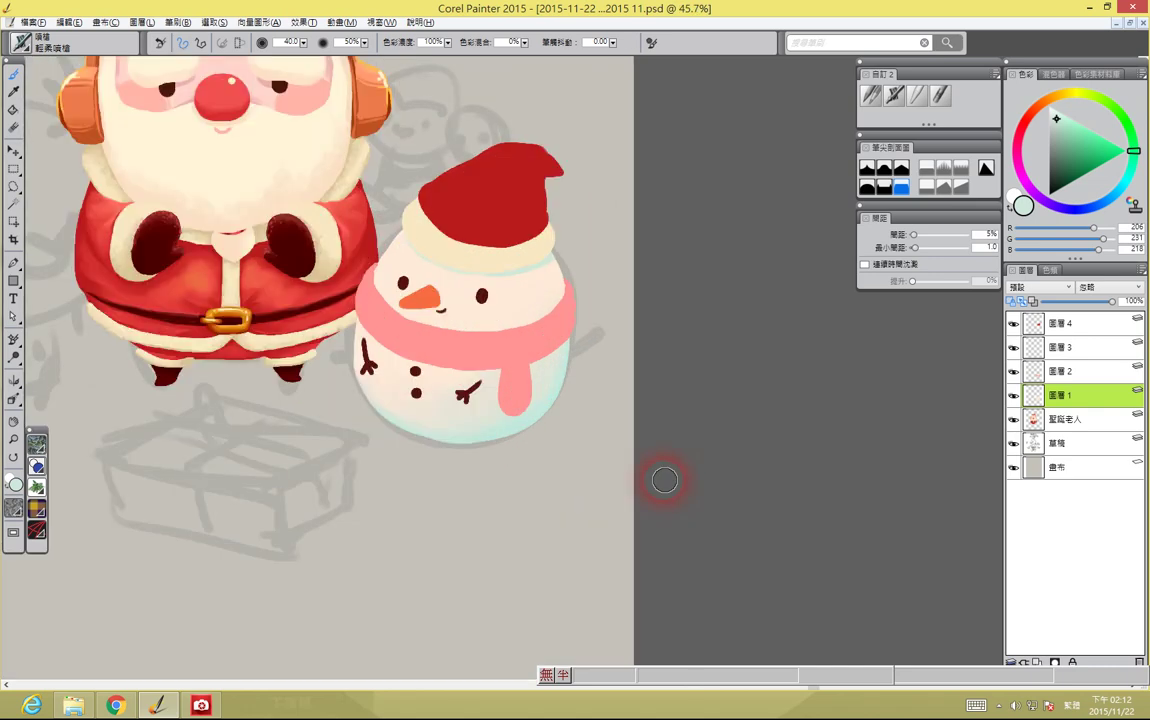
{"action": "left_click_drag", "start_coordinate": [508, 334], "coordinate": [502, 418]}
{"action": "scroll", "coordinate": [456, 372], "scroll_direction": "down", "scroll_amount": 3}
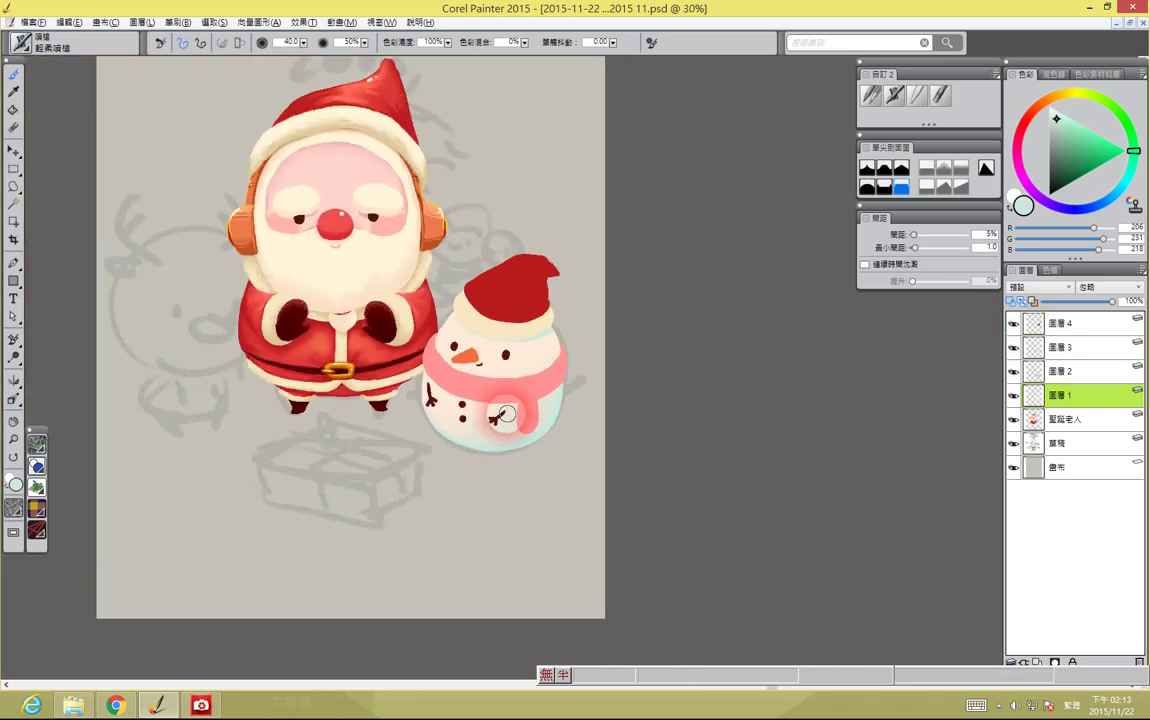